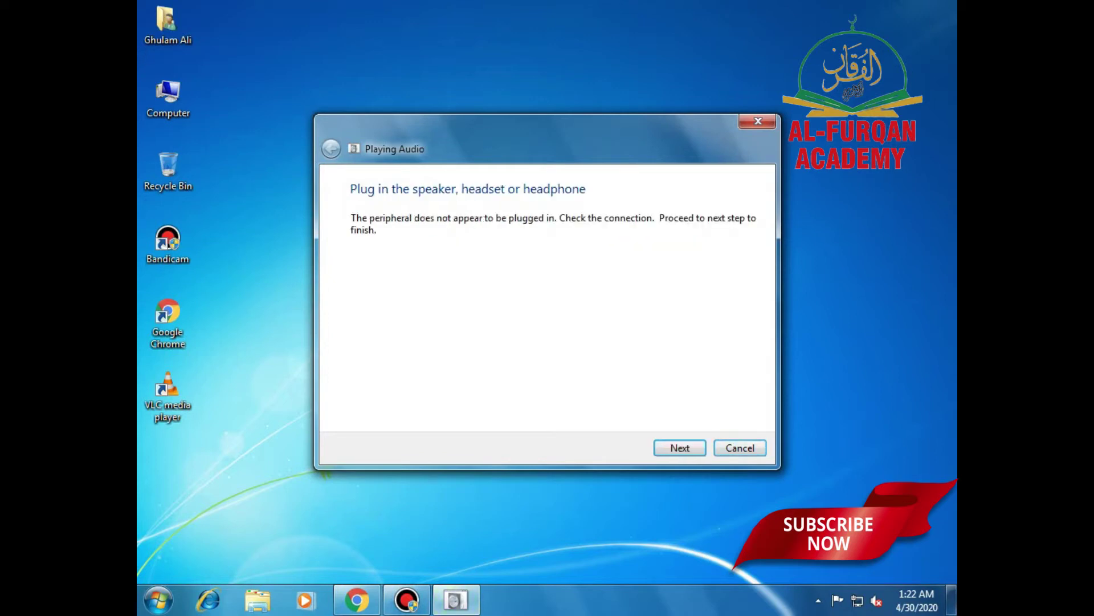
Continue the Playing Audio troubleshooter past the speaker connection check and close the troubleshooter.
key("Return")
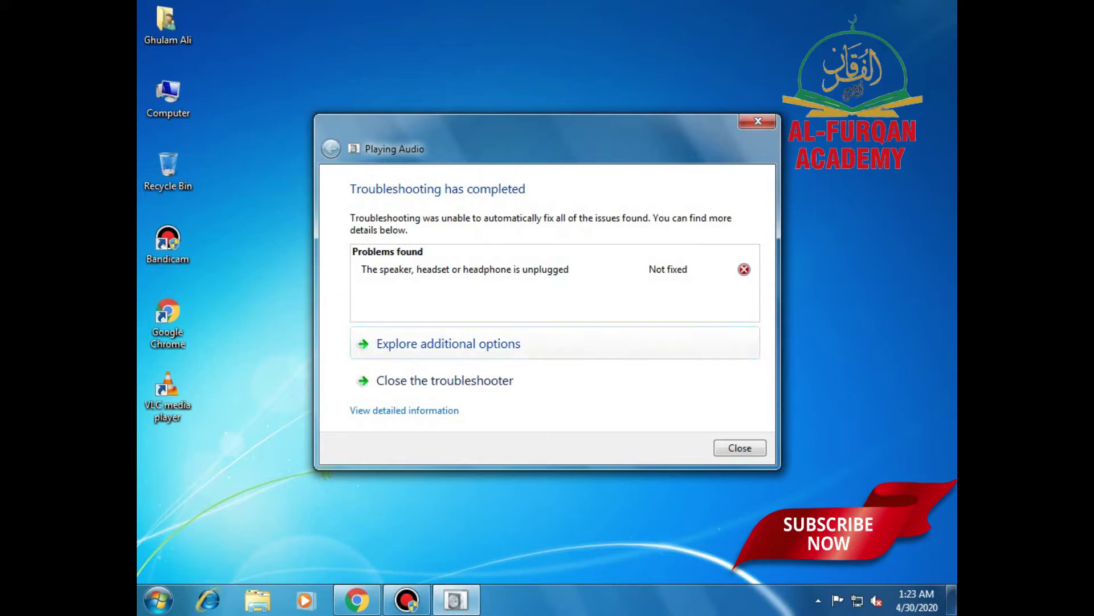
left_click(444, 381)
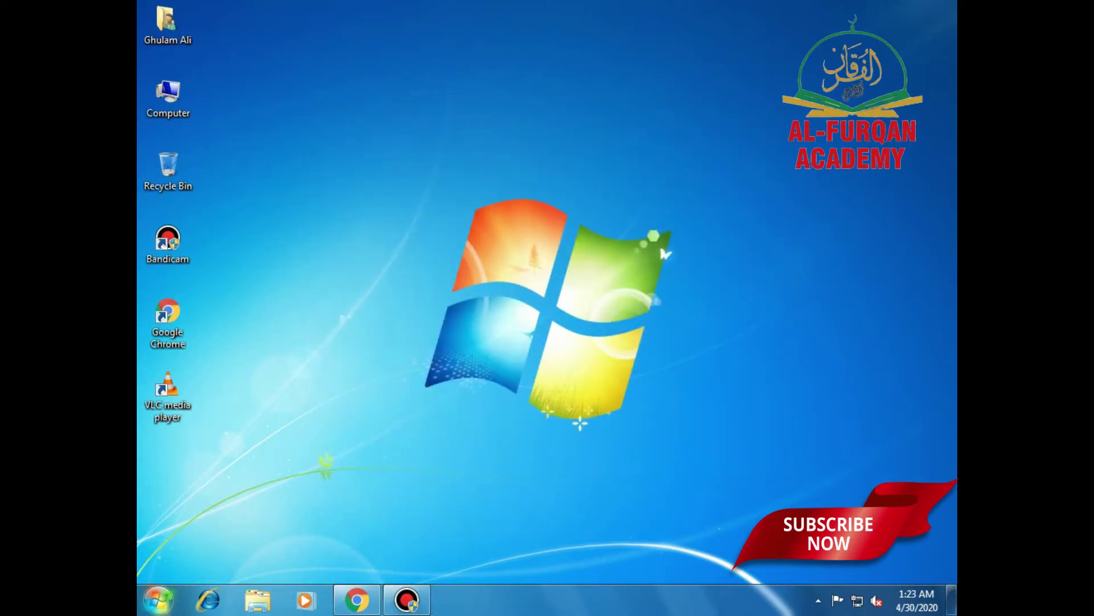
Open Control Panel's Sound settings under Hardware and Sound, examine the available sound schemes, and close the dialog.
left_click(158, 599)
left_click(393, 393)
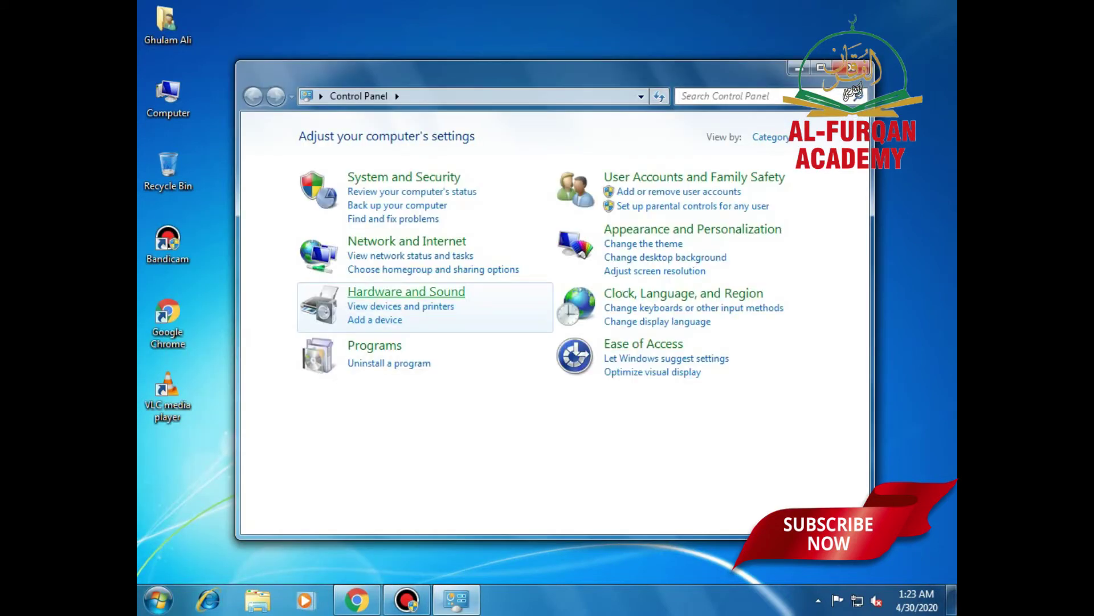
left_click(406, 291)
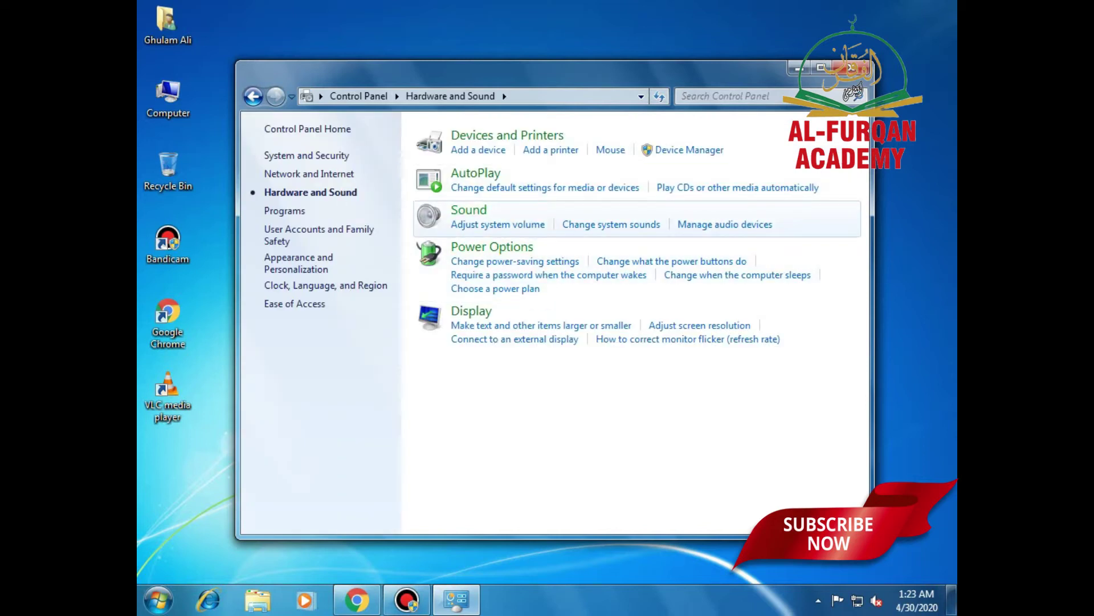
left_click(468, 210)
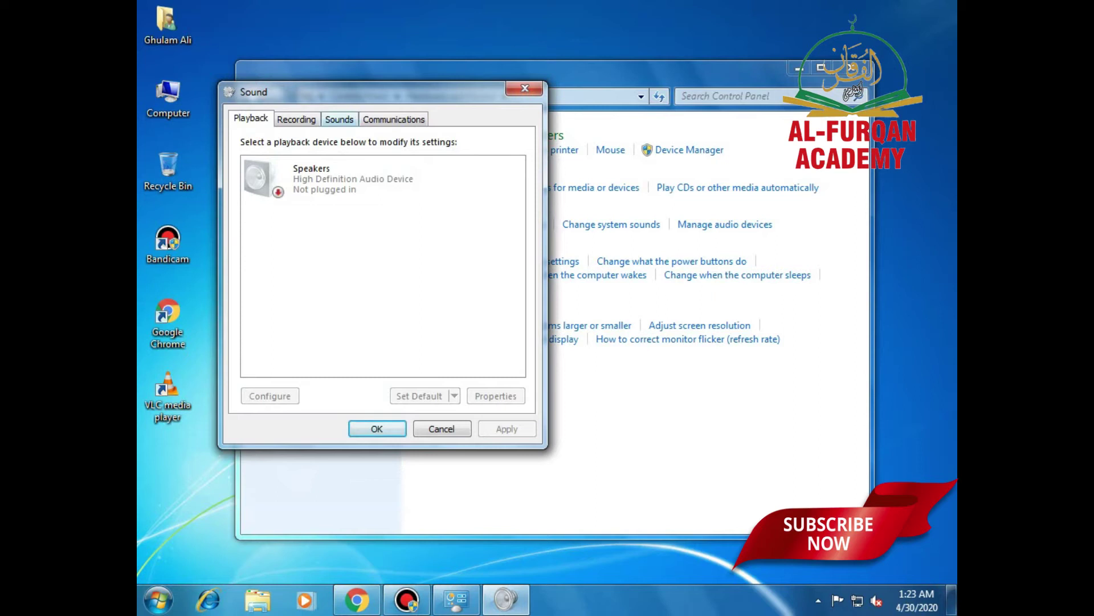
left_click(339, 119)
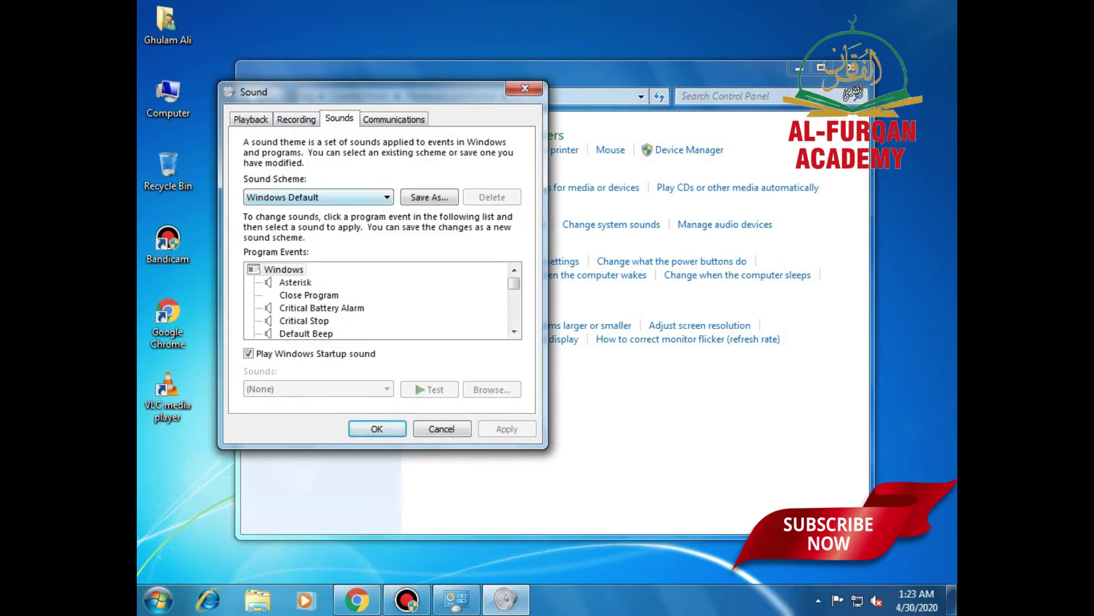
left_click(354, 197)
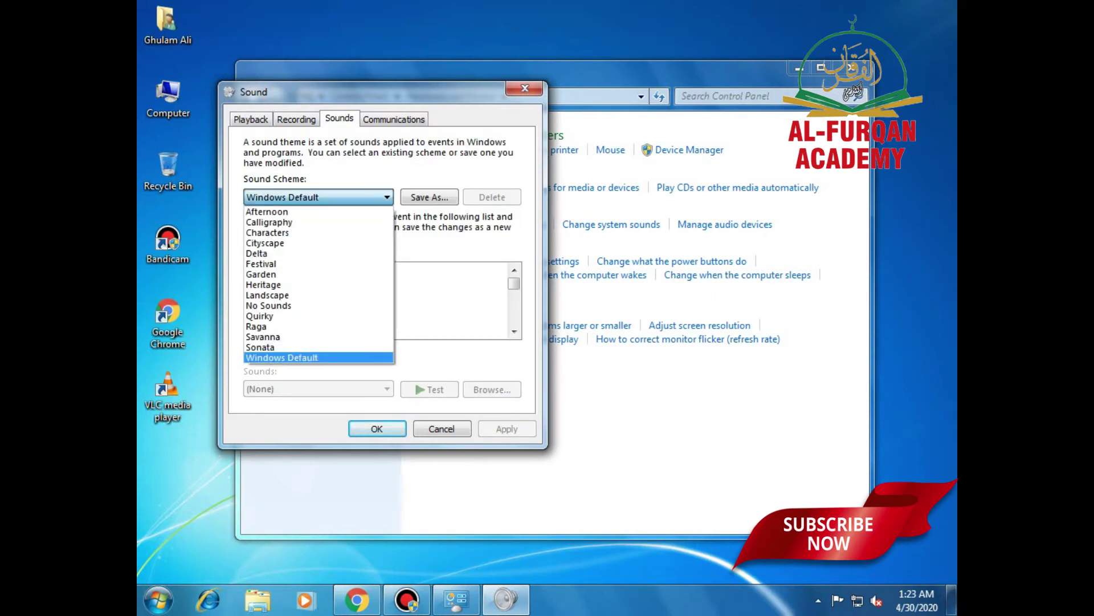
key("Escape")
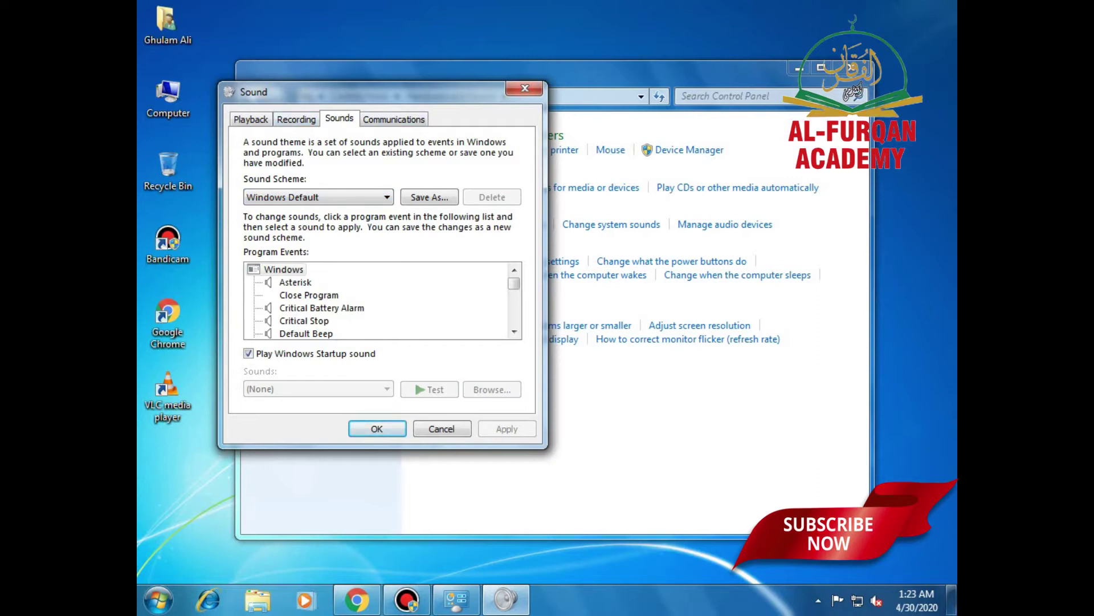
left_click(525, 88)
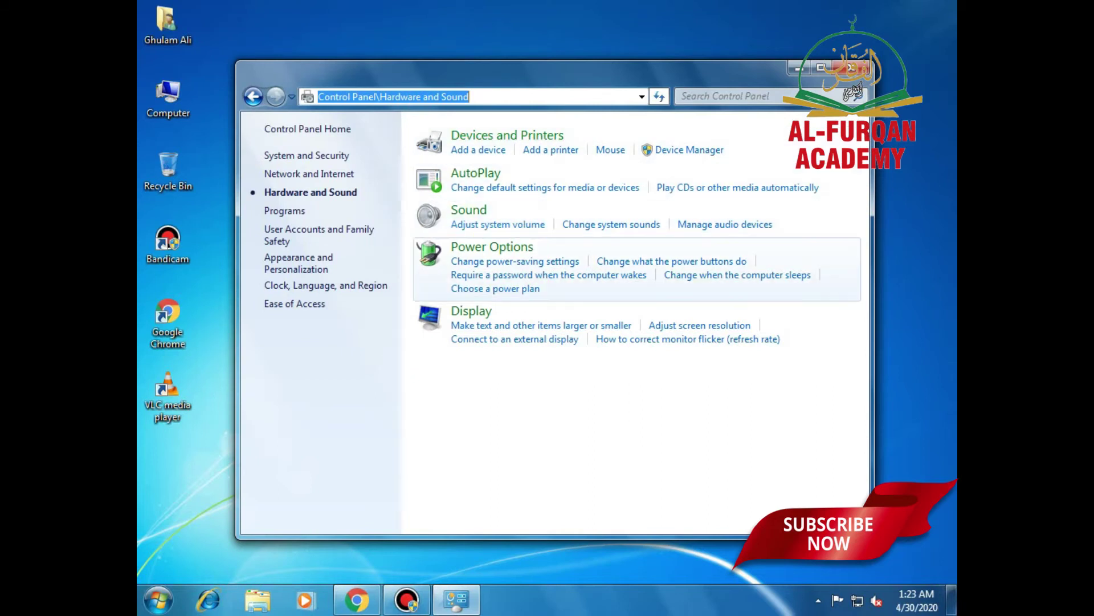
Review the sound schemes once more through the change system sounds option, and close the dialog and Control Panel.
left_click(611, 224)
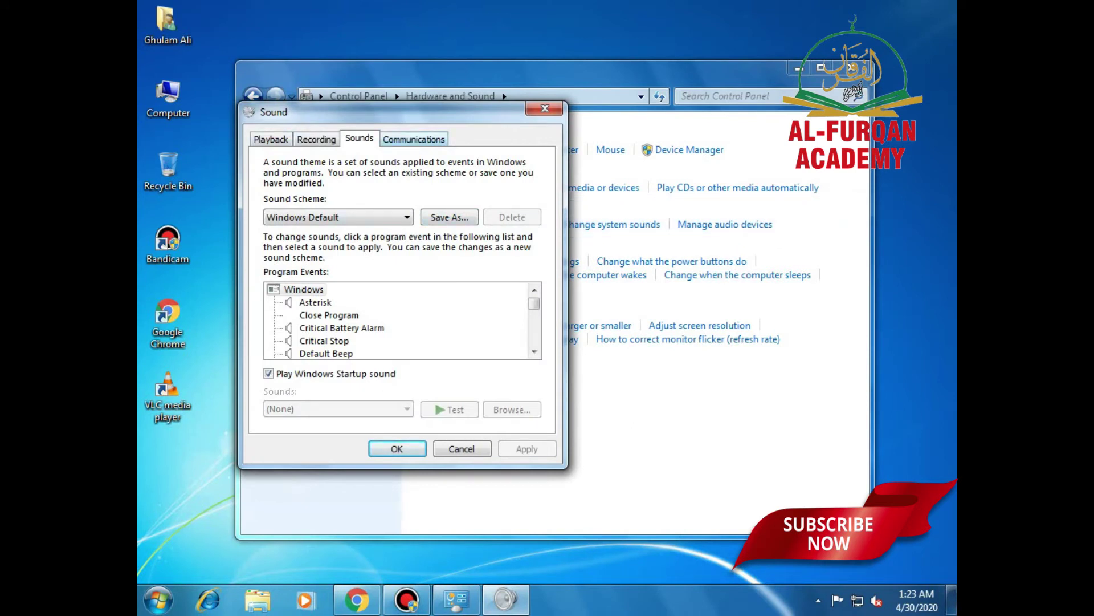
left_click(342, 217)
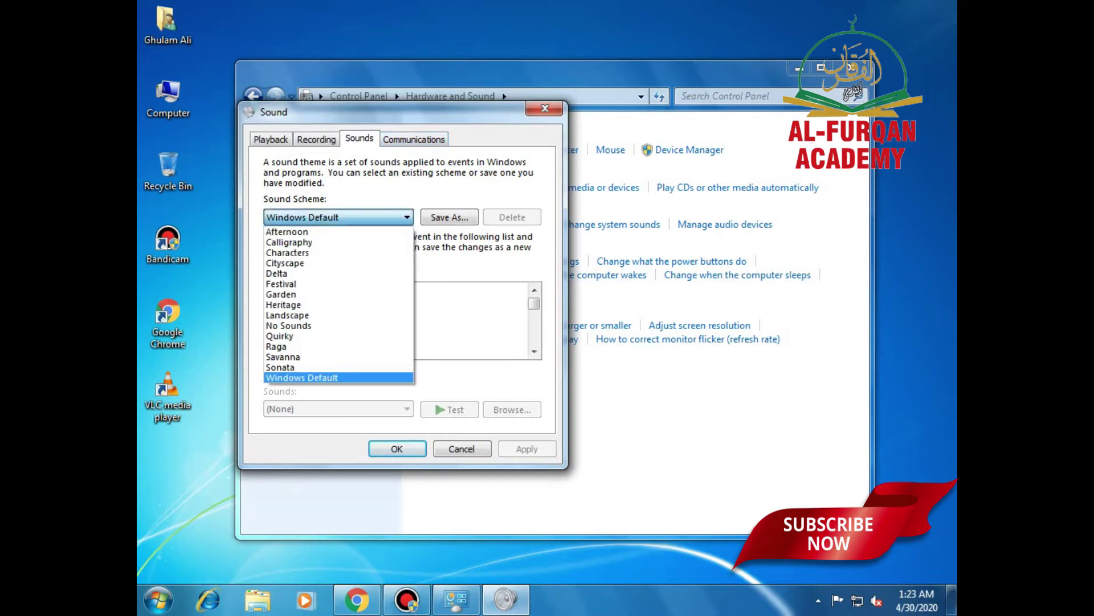
key("Escape")
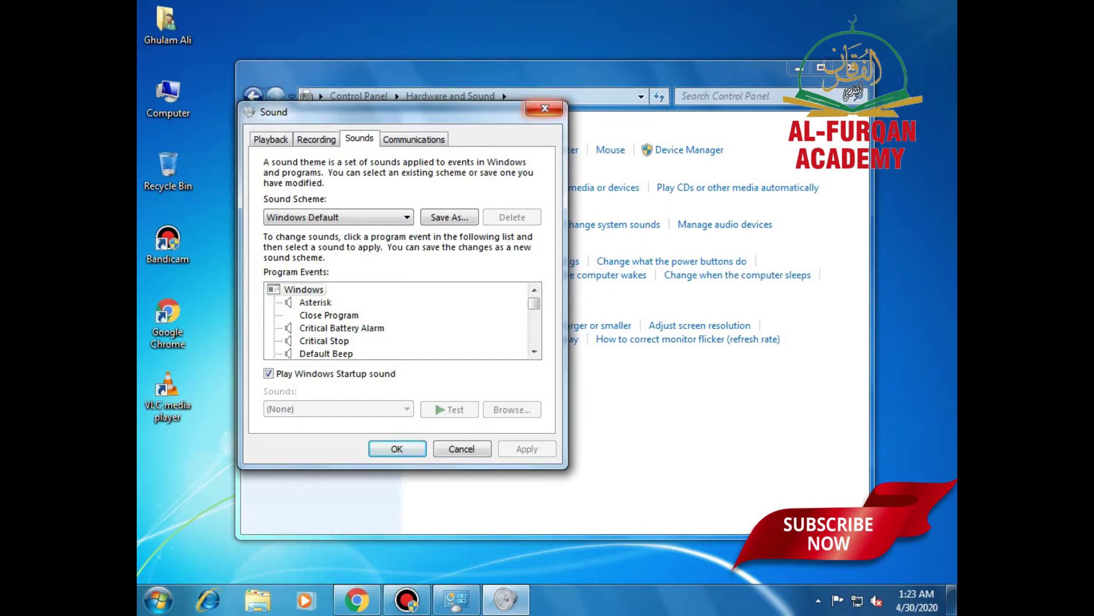
left_click(545, 108)
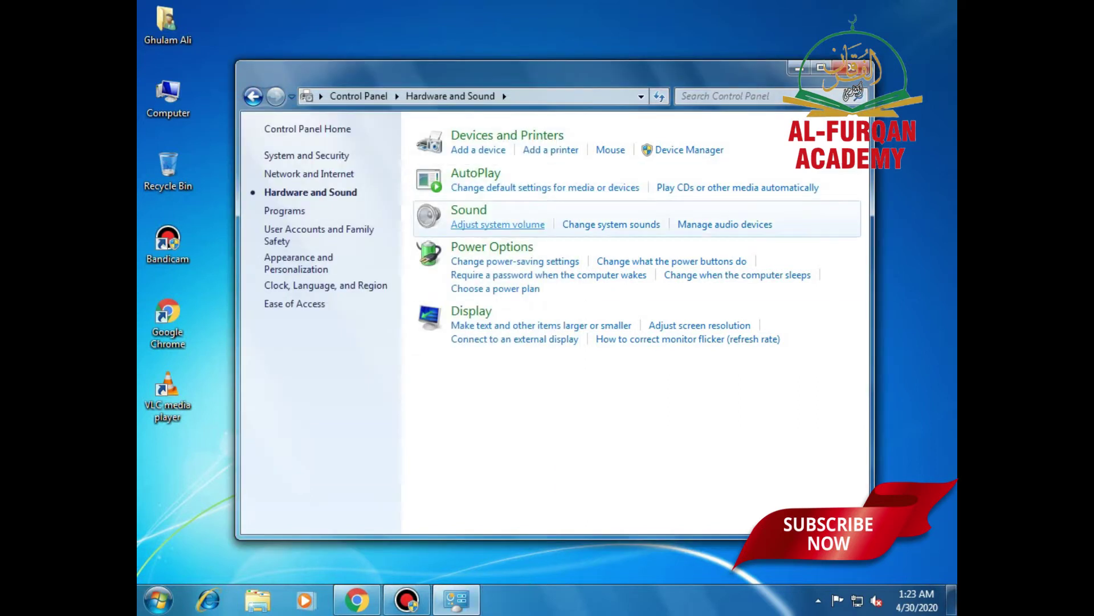
left_click(851, 67)
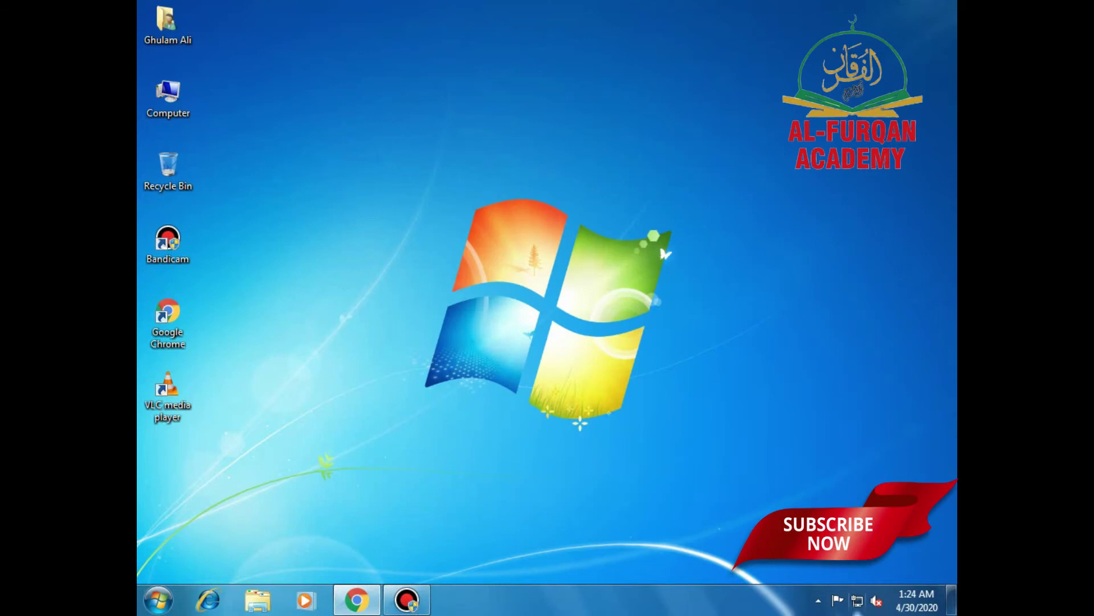
Enable volume controls for the default communication device and Speakers in the volume control options, and apply the change.
right_click(877, 600)
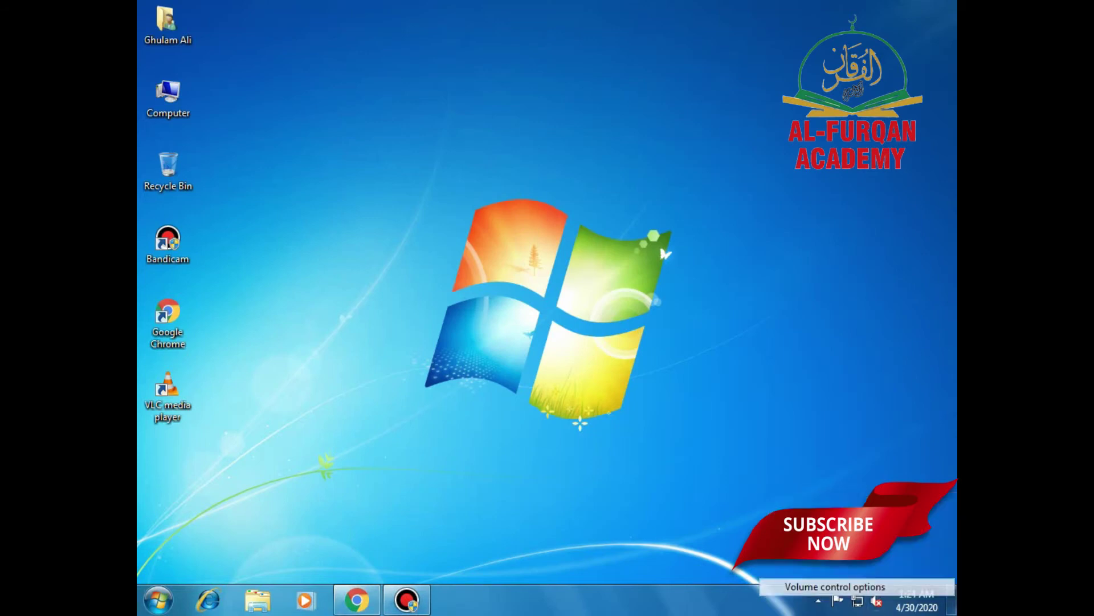
left_click(835, 586)
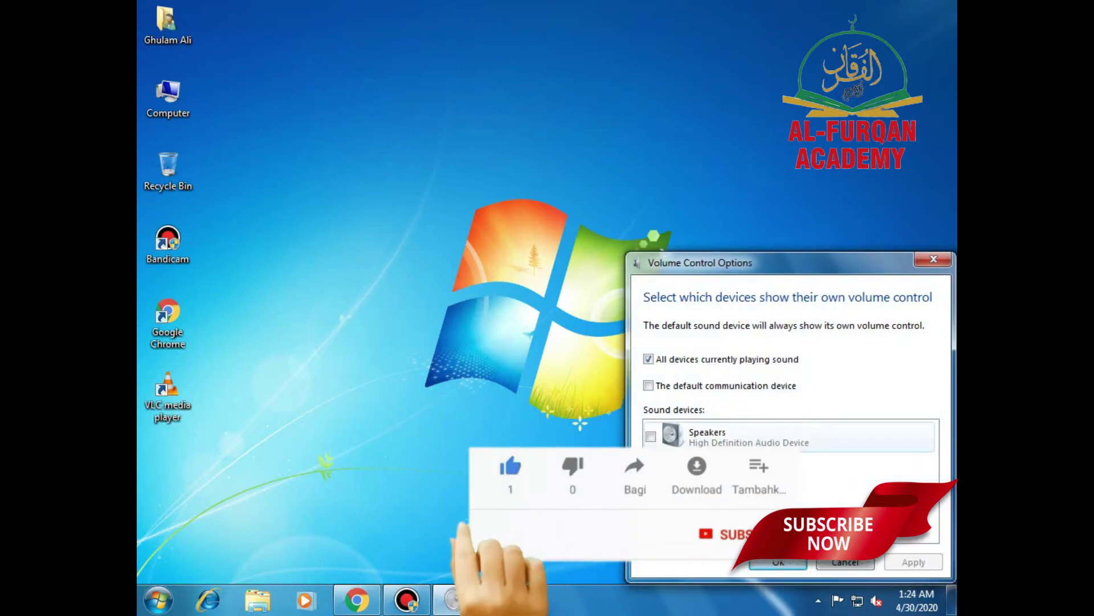
left_click(648, 385)
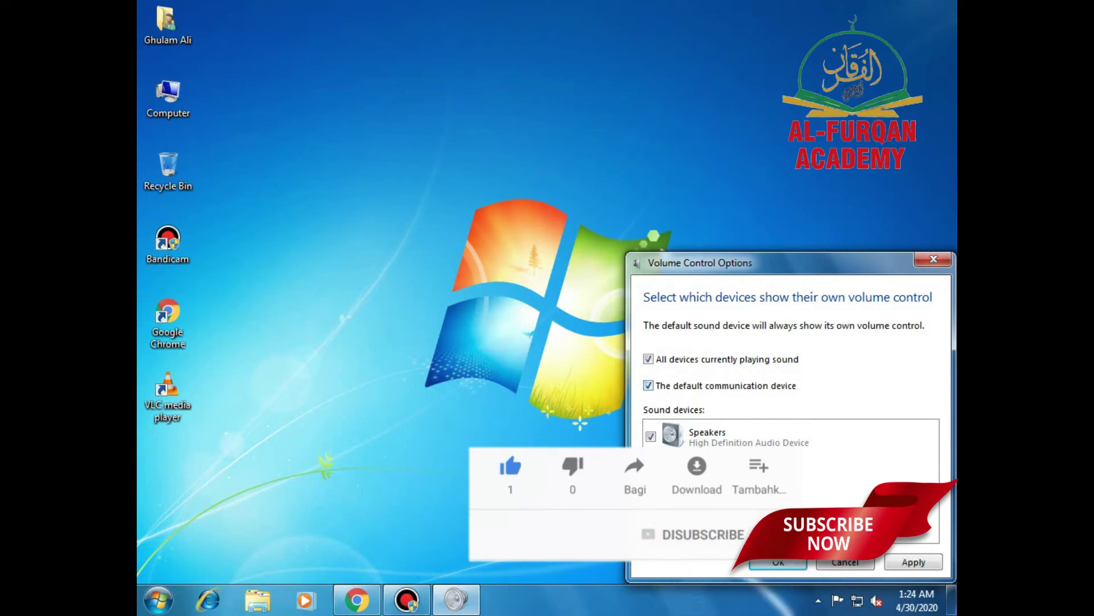
key("alt+a")
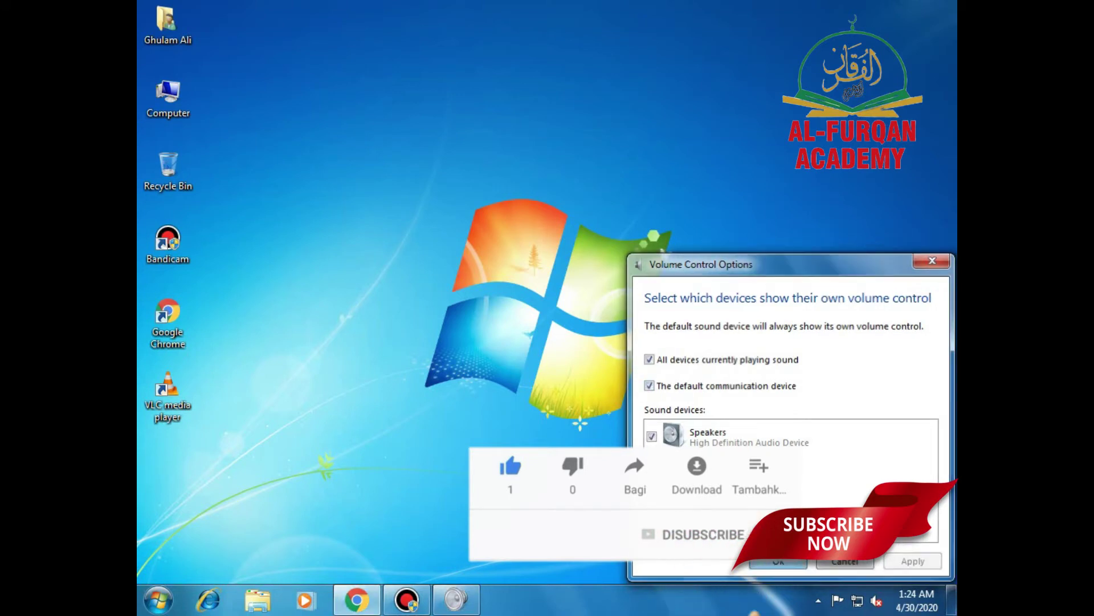
key("Return")
Reopen the volume control options to check the selected devices, and confirm the dialog.
right_click(876, 600)
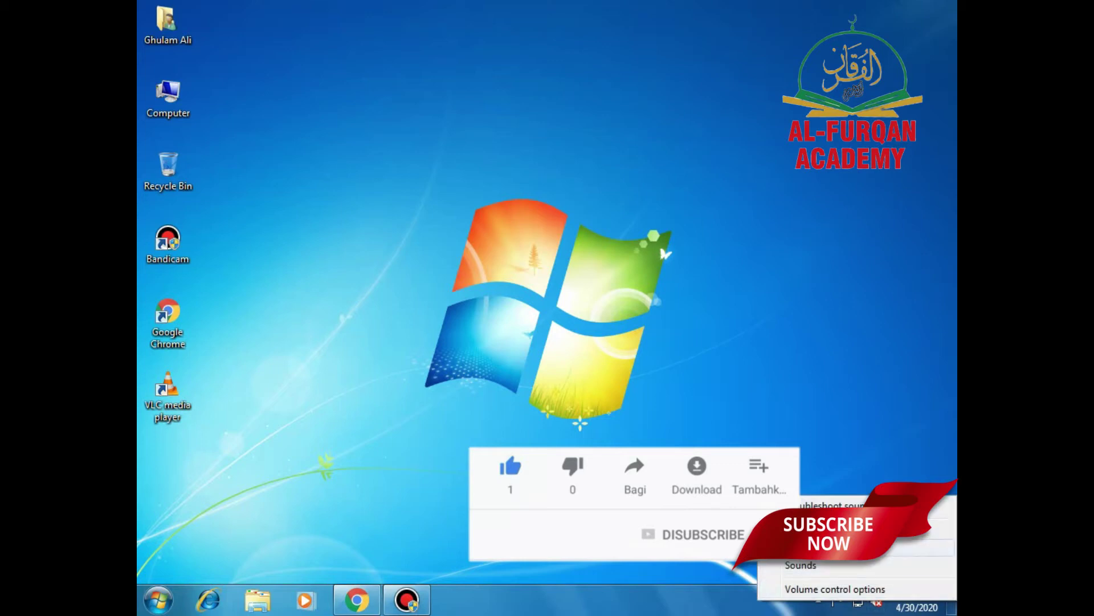
left_click(835, 589)
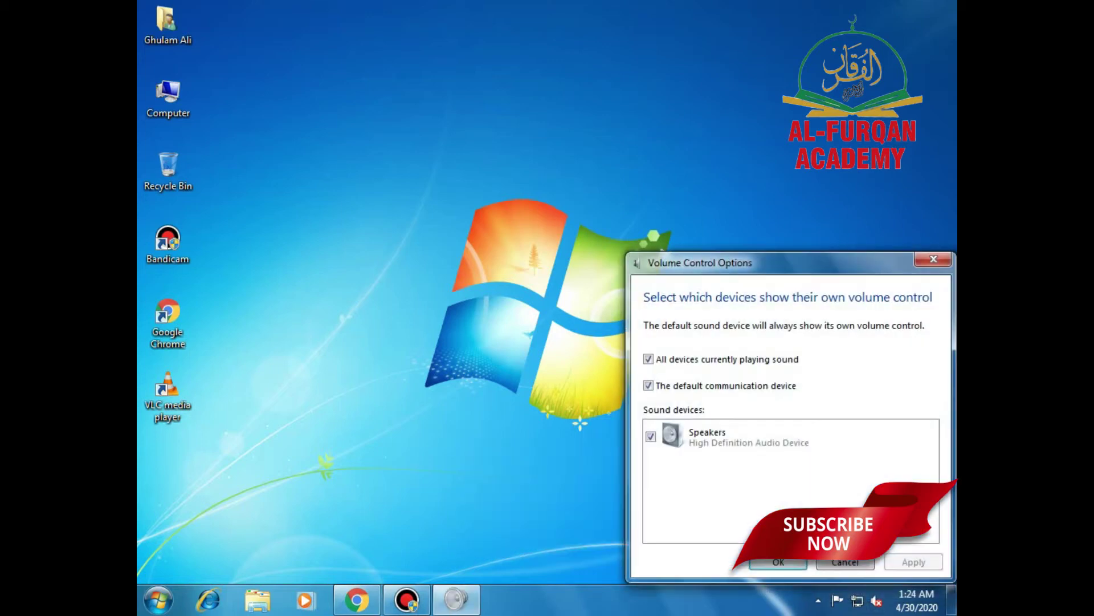
left_click(778, 562)
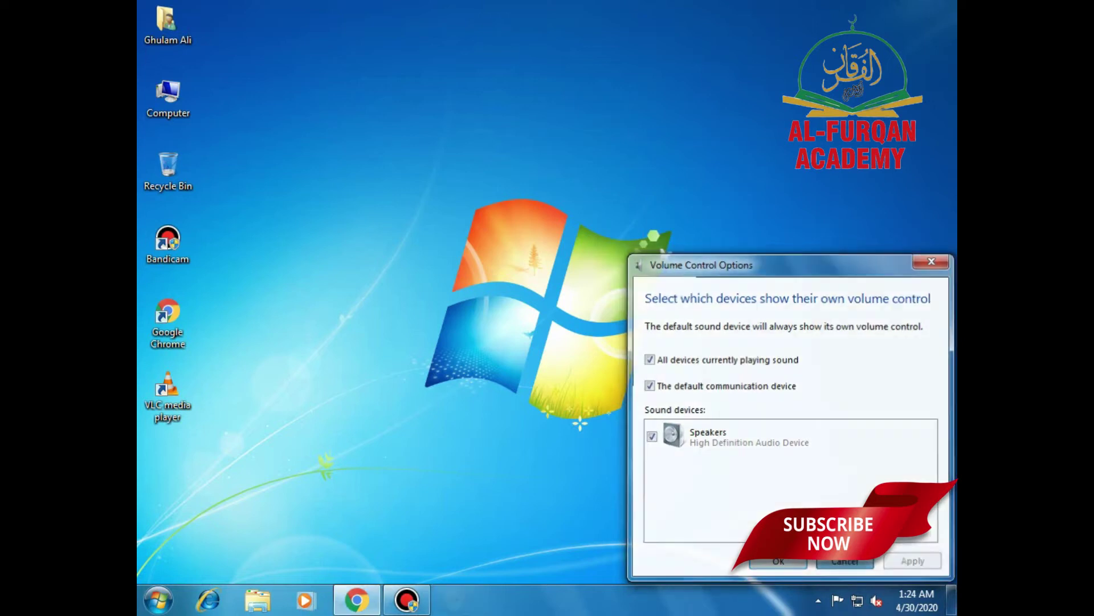
Open Devices and Printers, go up to Hardware and Sound, and check the system volume mixer.
left_click(158, 599)
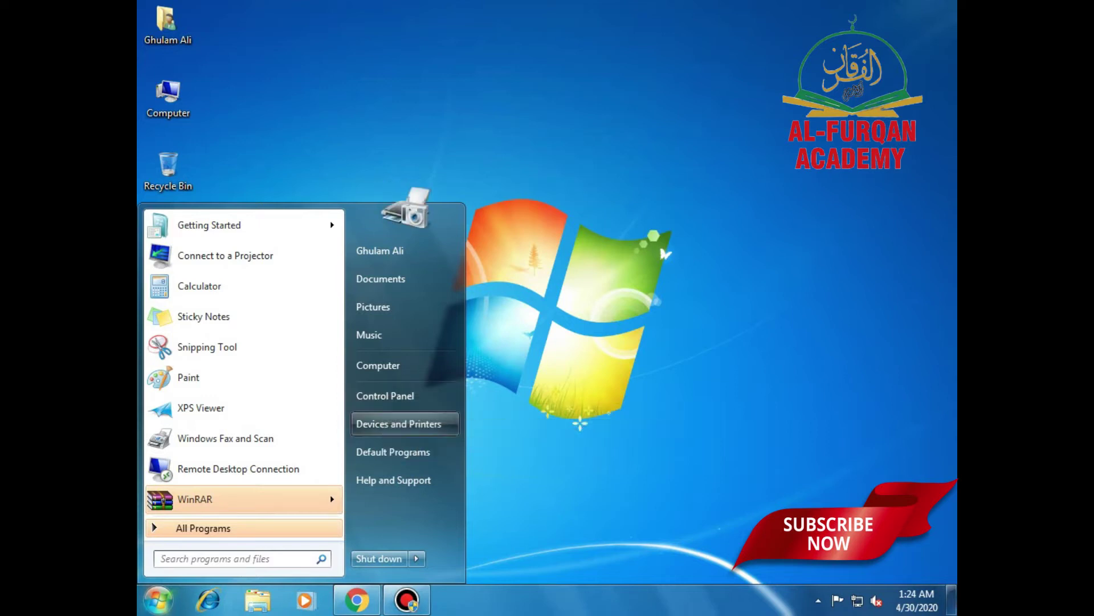
key("Return")
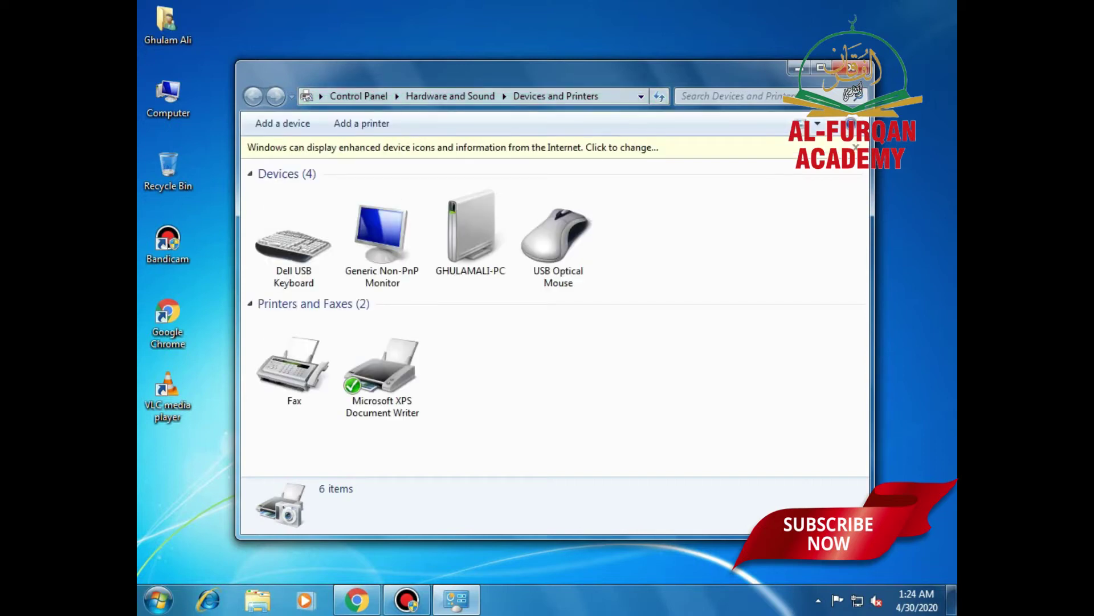
left_click(450, 95)
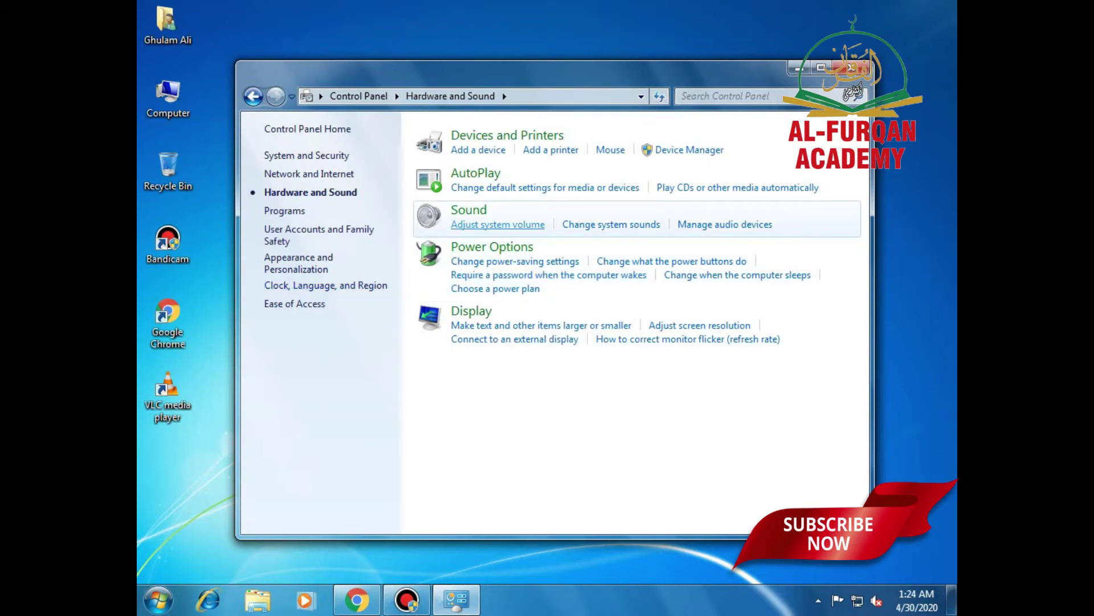
left_click(498, 224)
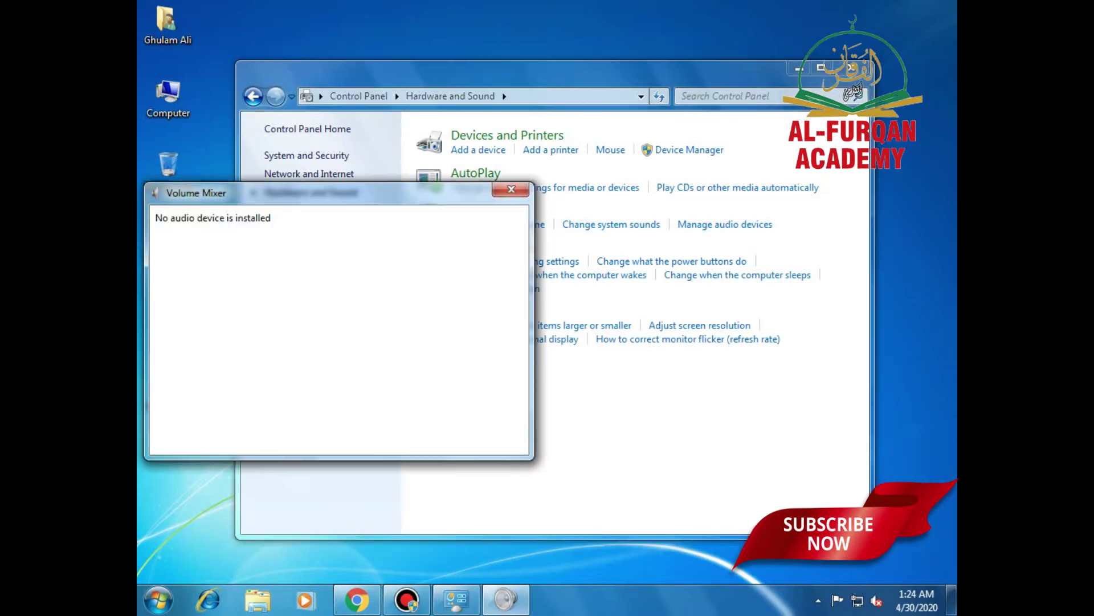
left_click(511, 188)
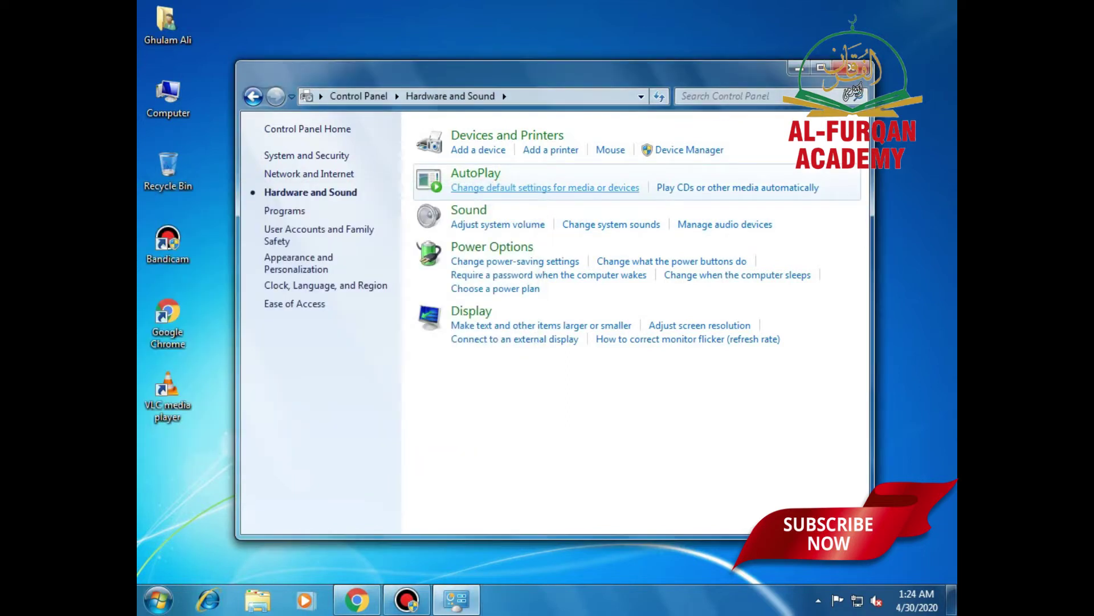
Reset all AutoPlay defaults for media and devices and save the settings.
left_click(545, 187)
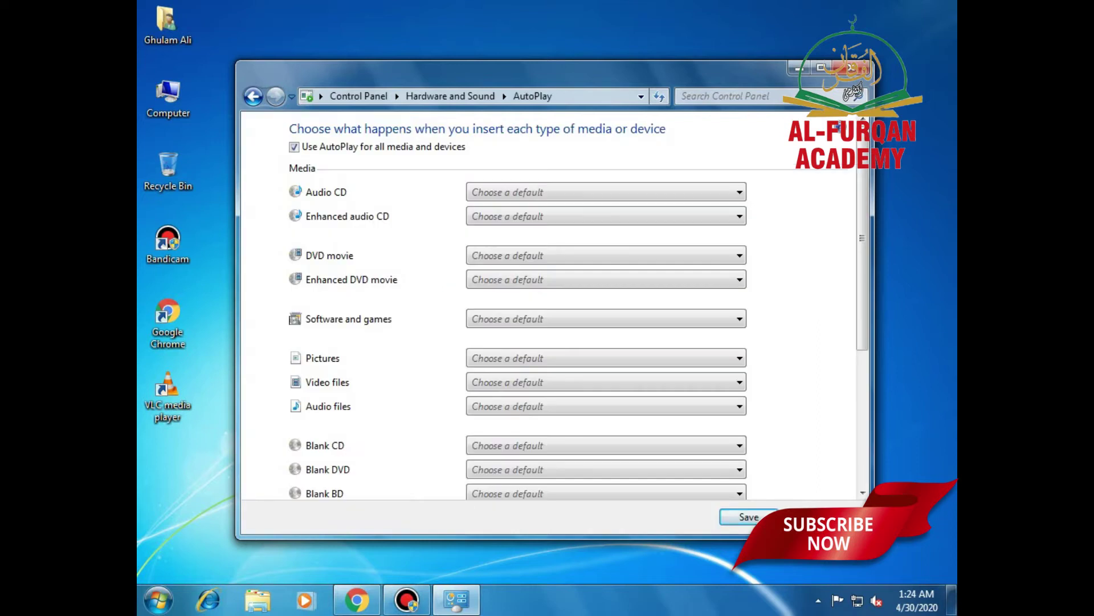
scroll(579, 305, "down", 5)
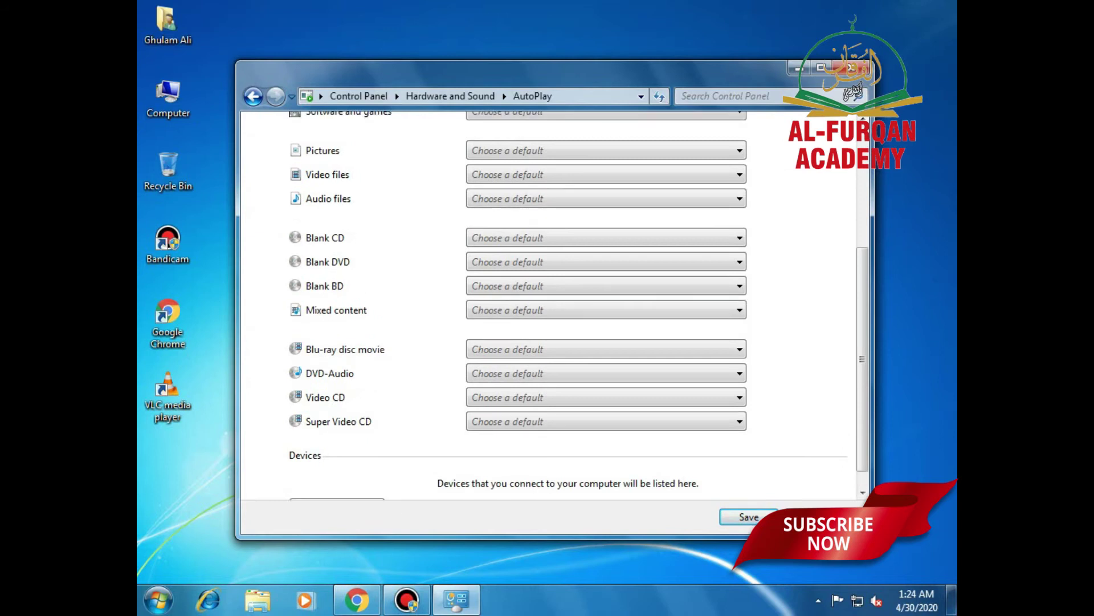
left_click(337, 482)
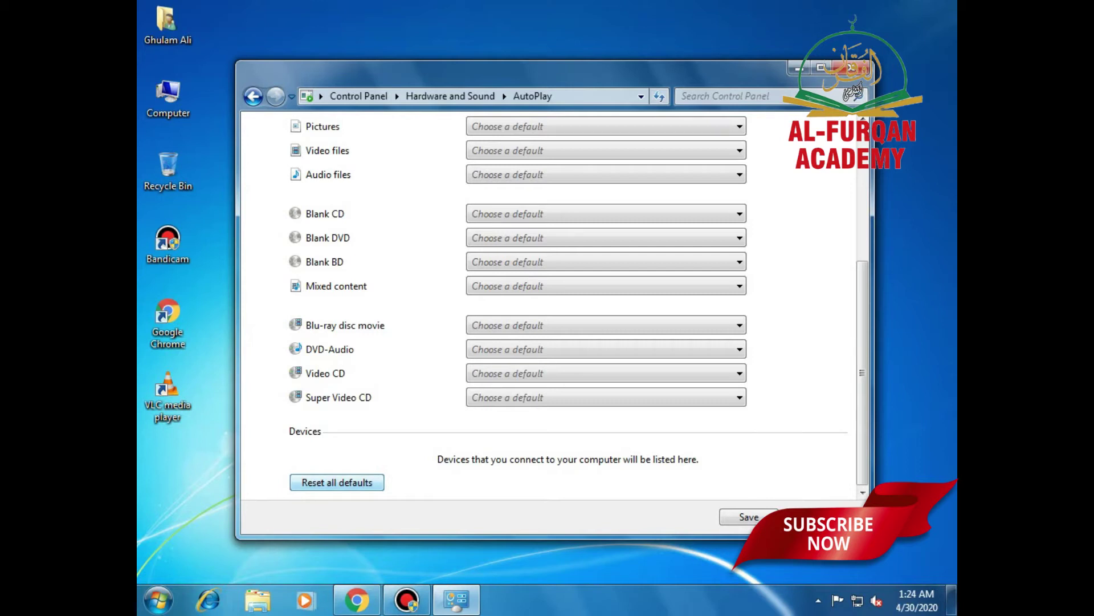
left_click(749, 517)
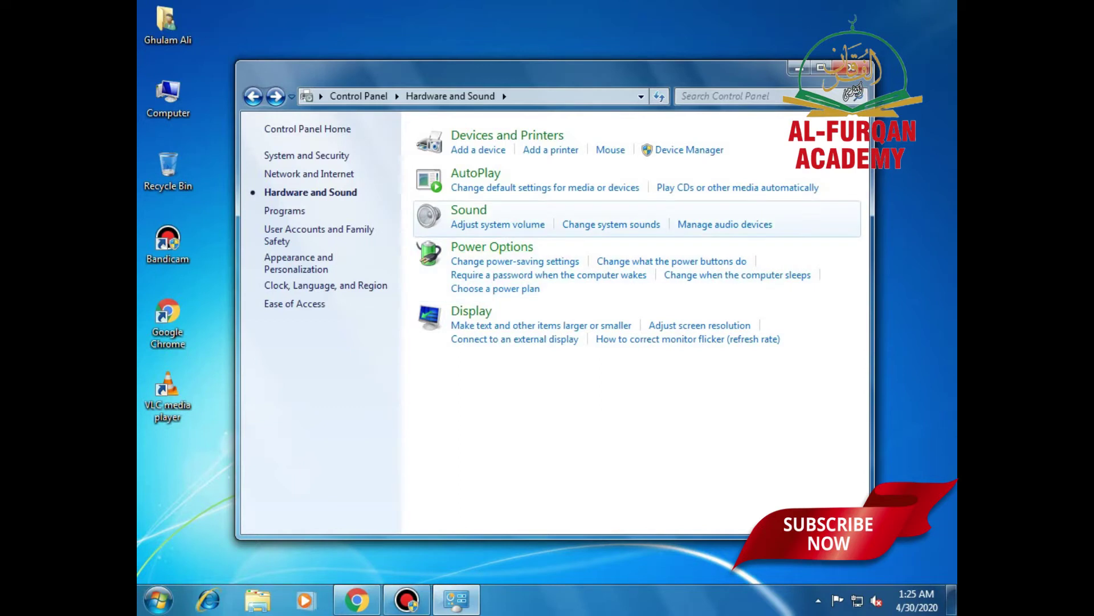
Open the Sound settings from Hardware and Sound and set the sound scheme to Afternoon.
right_click(465, 206)
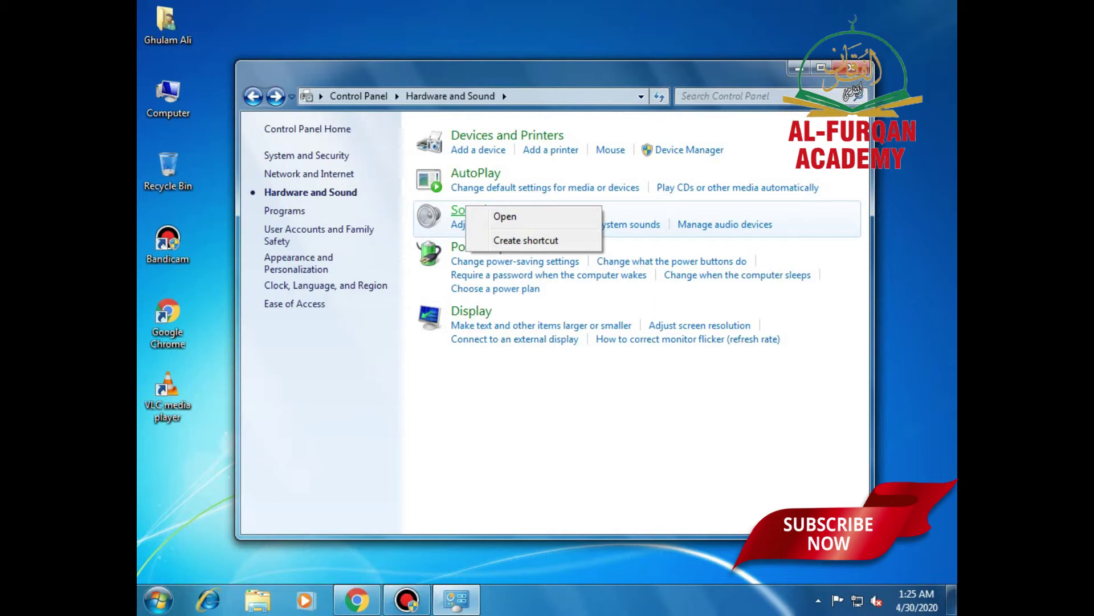
key("Escape")
left_click(468, 210)
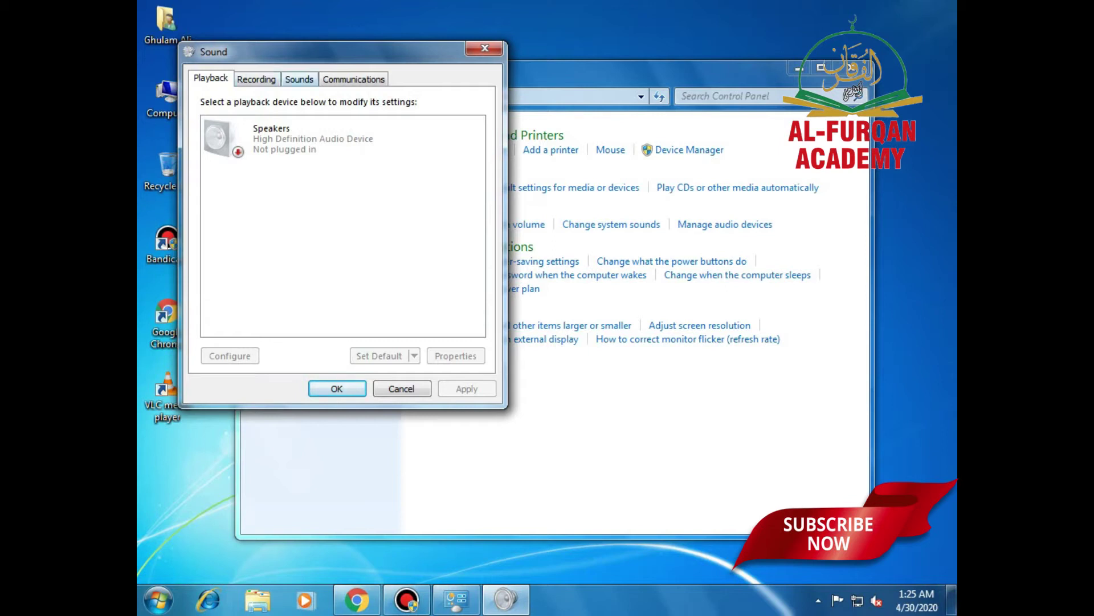
left_click(300, 79)
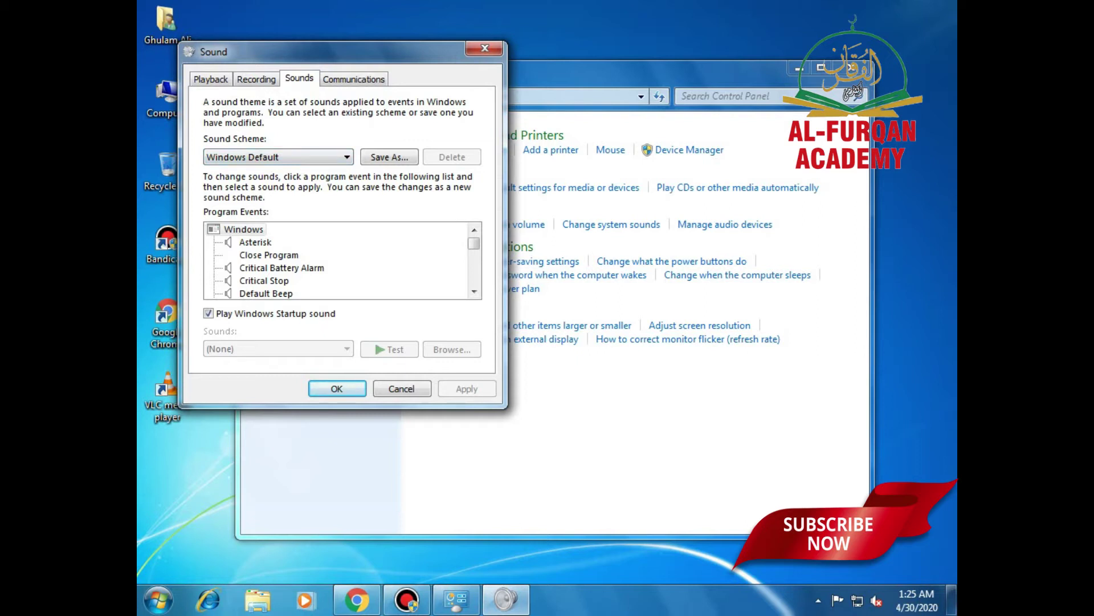
key("alt+Down")
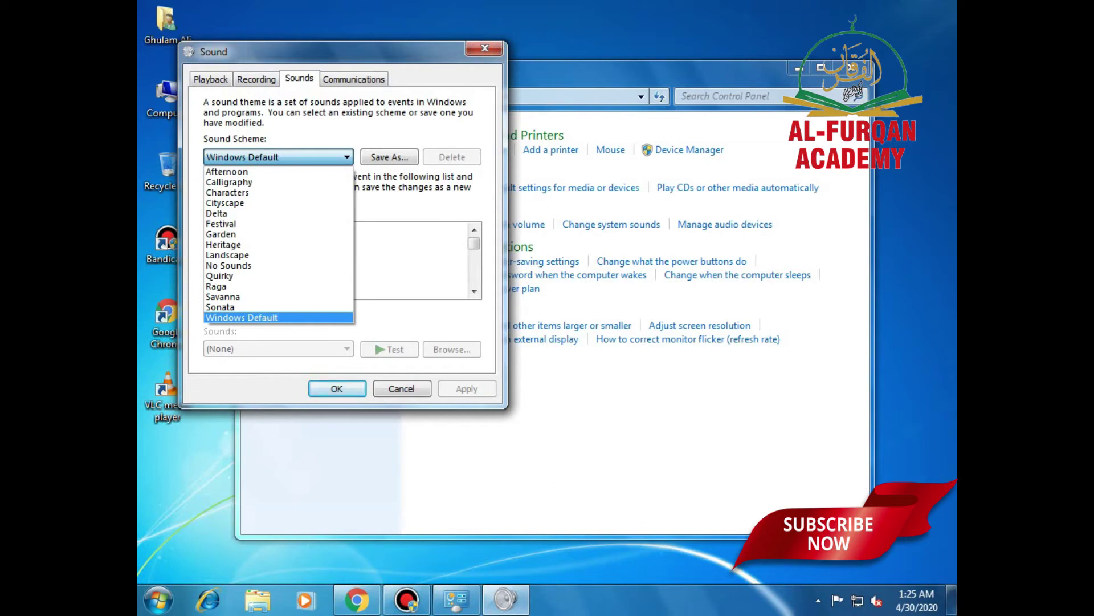
key("Return")
key("alt+Down")
key("Home")
key("Down")
key("Down")
key("Up")
key("Up")
key("Return")
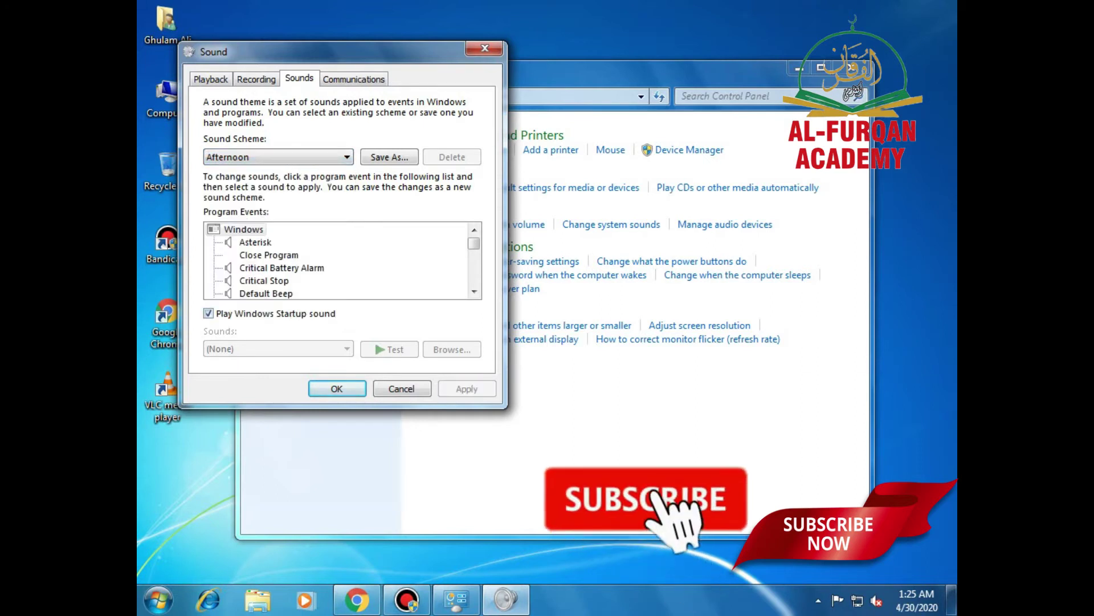
Confirm the sound scheme, check the playback devices under Manage audio devices, and close the Sound and Control Panel windows.
key("alt+a")
key("Return")
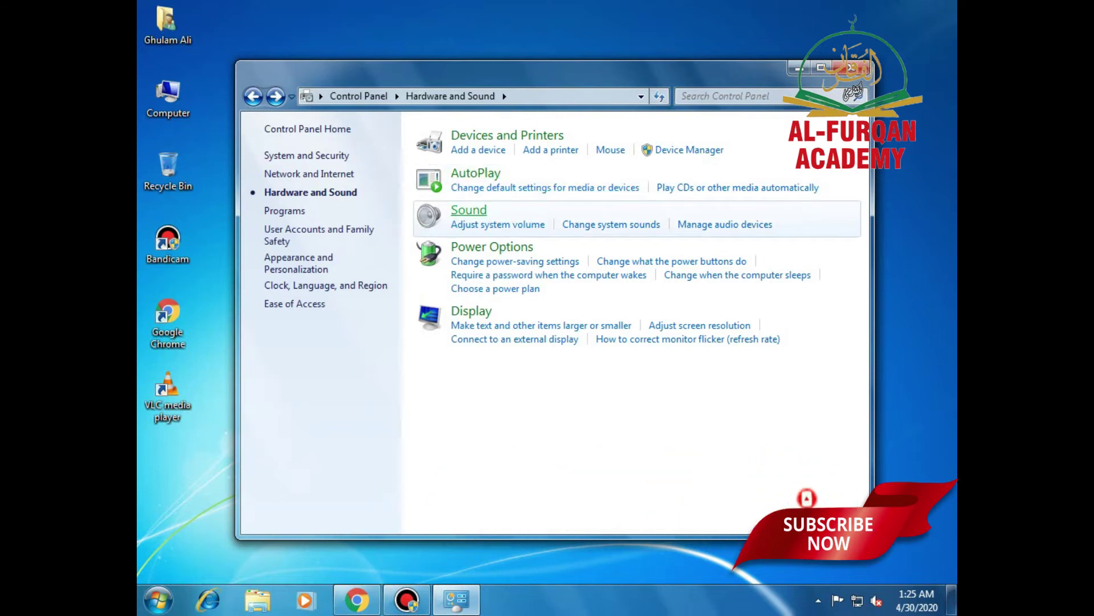
left_click(725, 224)
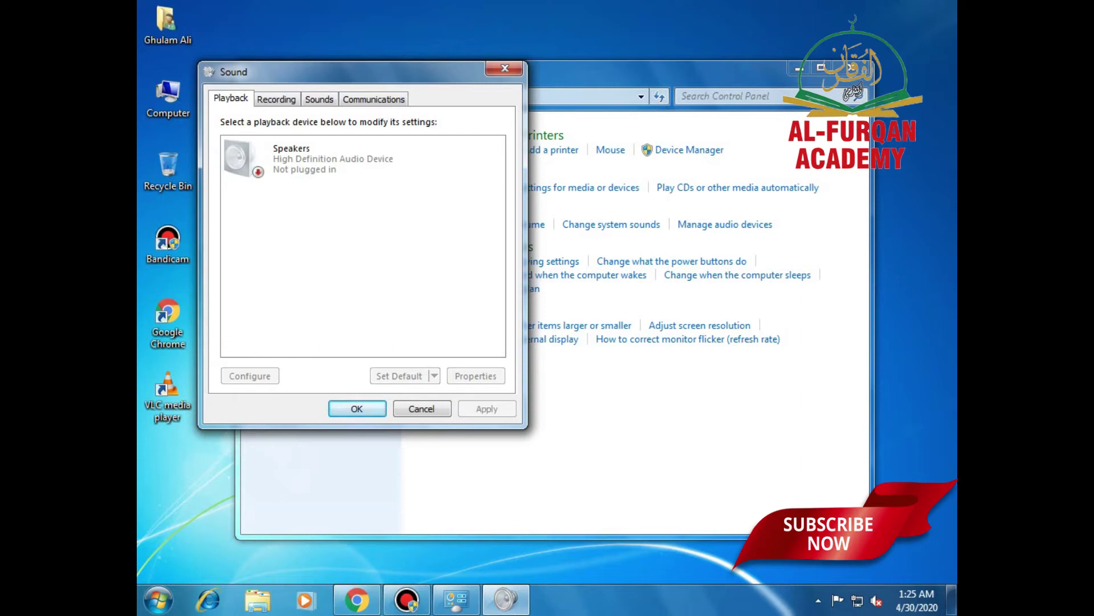
left_click(505, 68)
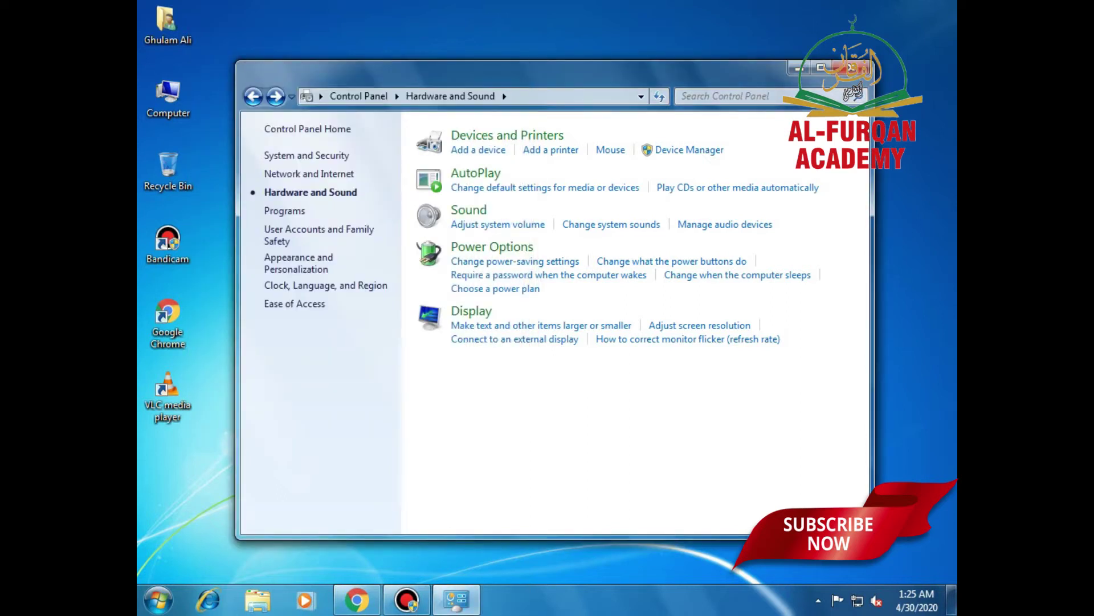
left_click(852, 68)
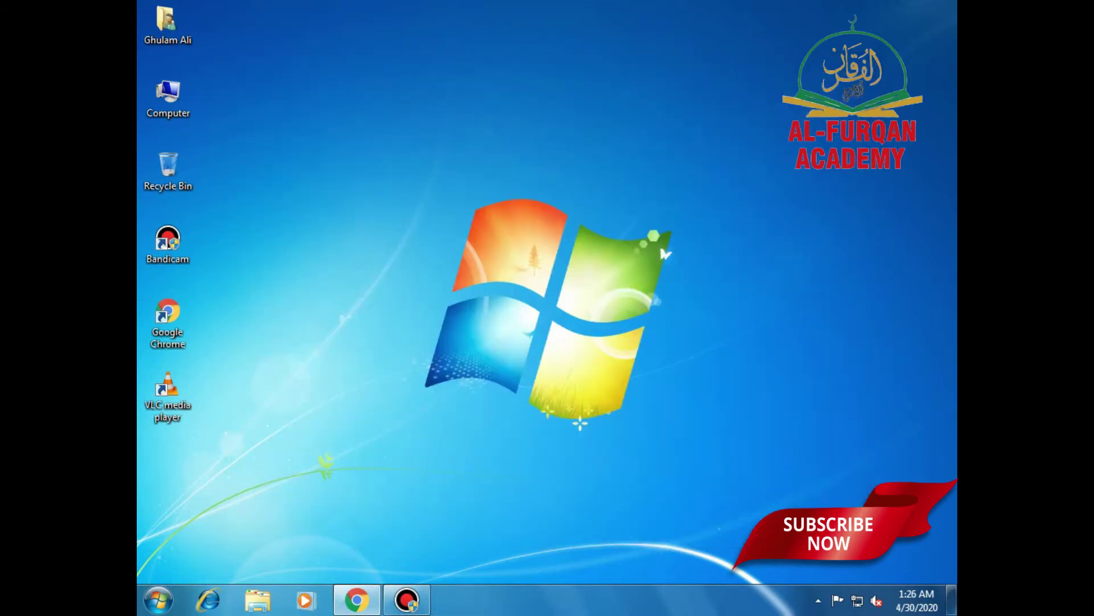
Open Device Manager through the computer's management console and show the properties of High Definition Audio Device under sound controllers.
right_click(160, 86)
left_click(194, 117)
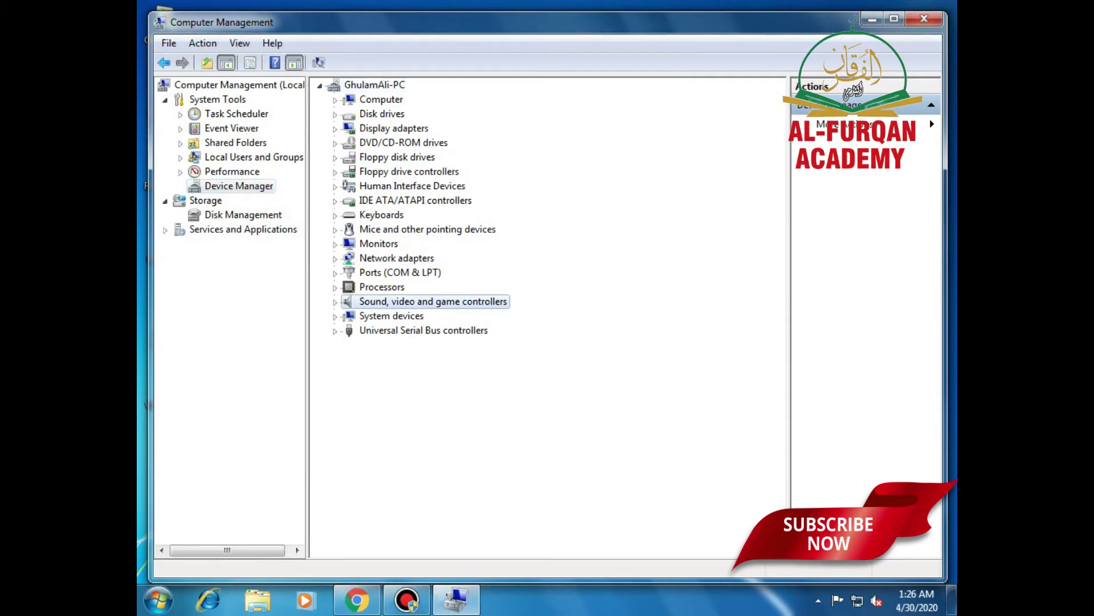
left_click(335, 302)
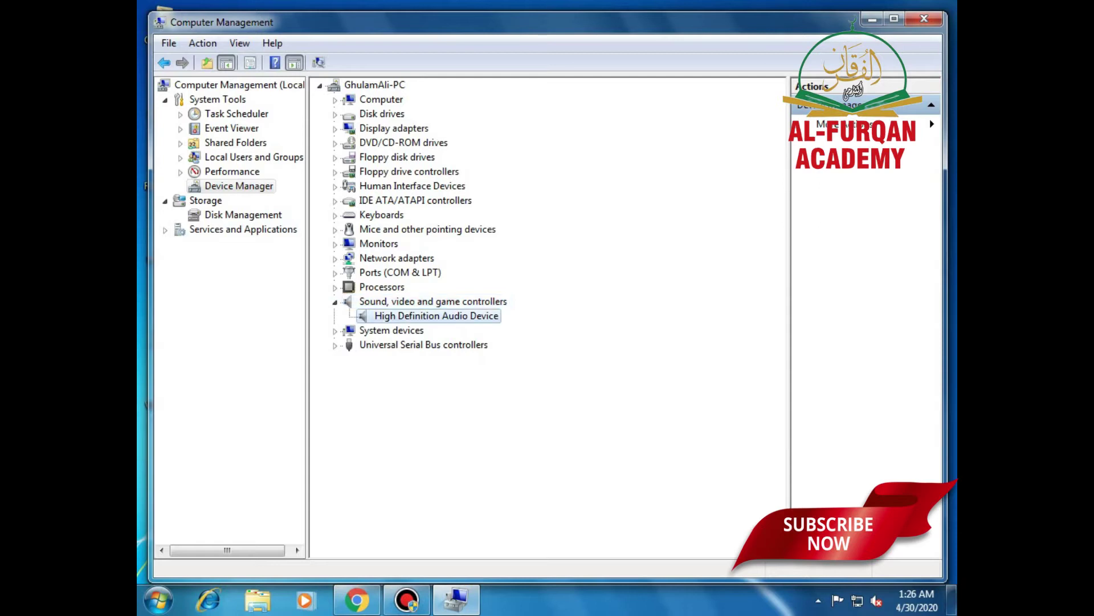
right_click(388, 317)
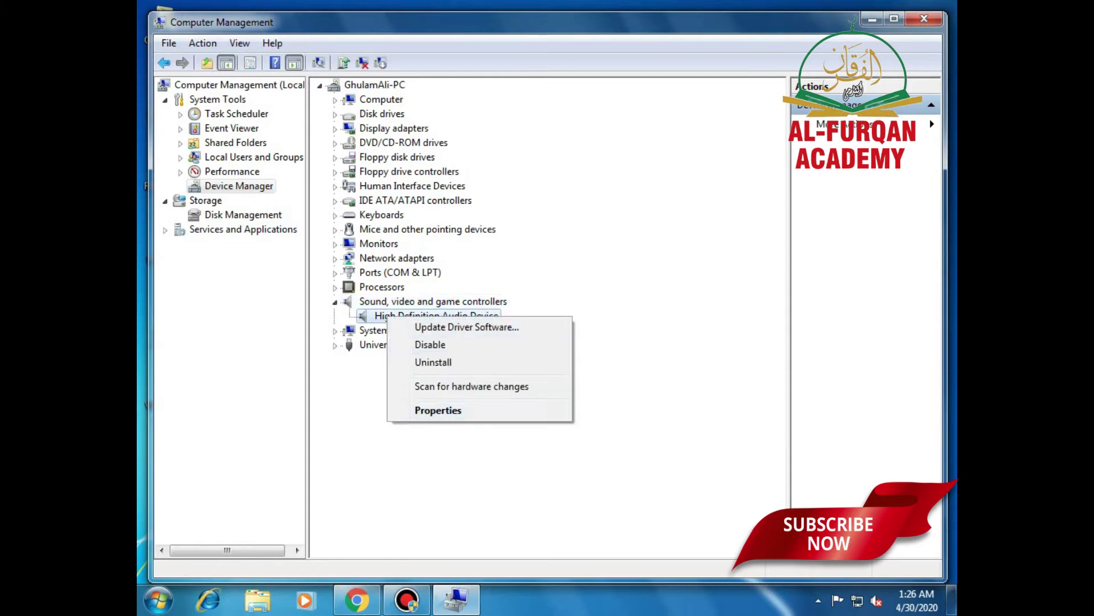
left_click(438, 410)
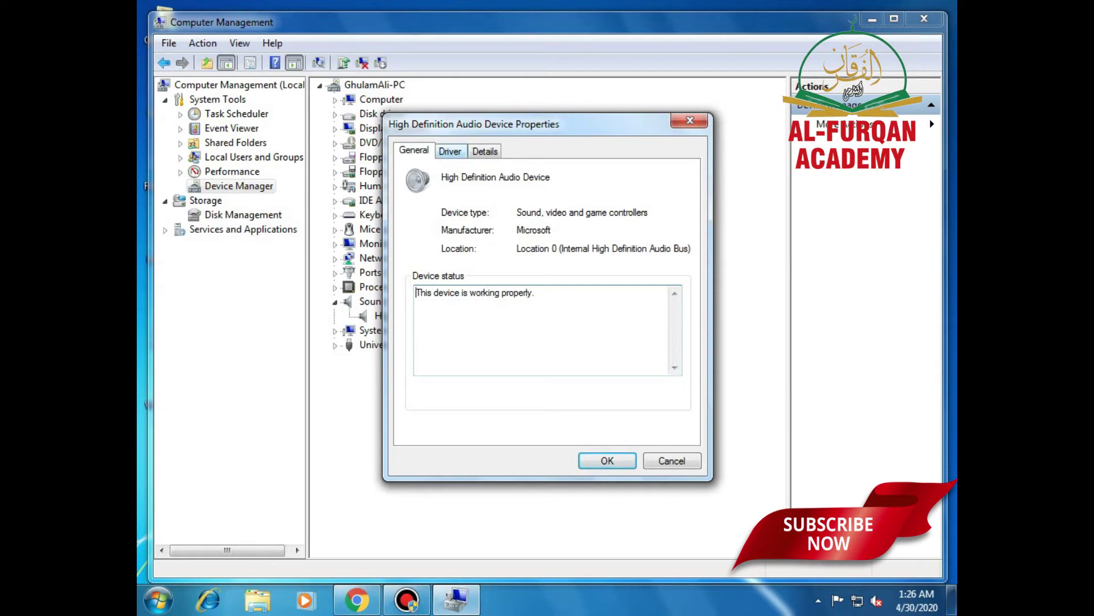
Copy the audio device's first Hardware Ids value from its property details and close the properties and Computer Management.
key("ctrl+Tab")
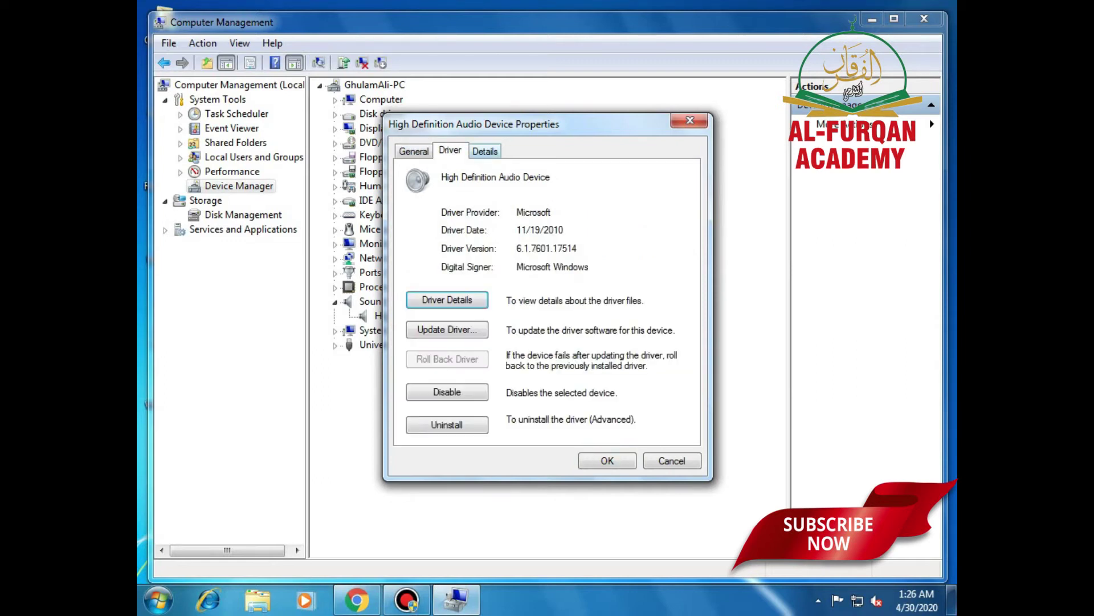
key("ctrl+Tab")
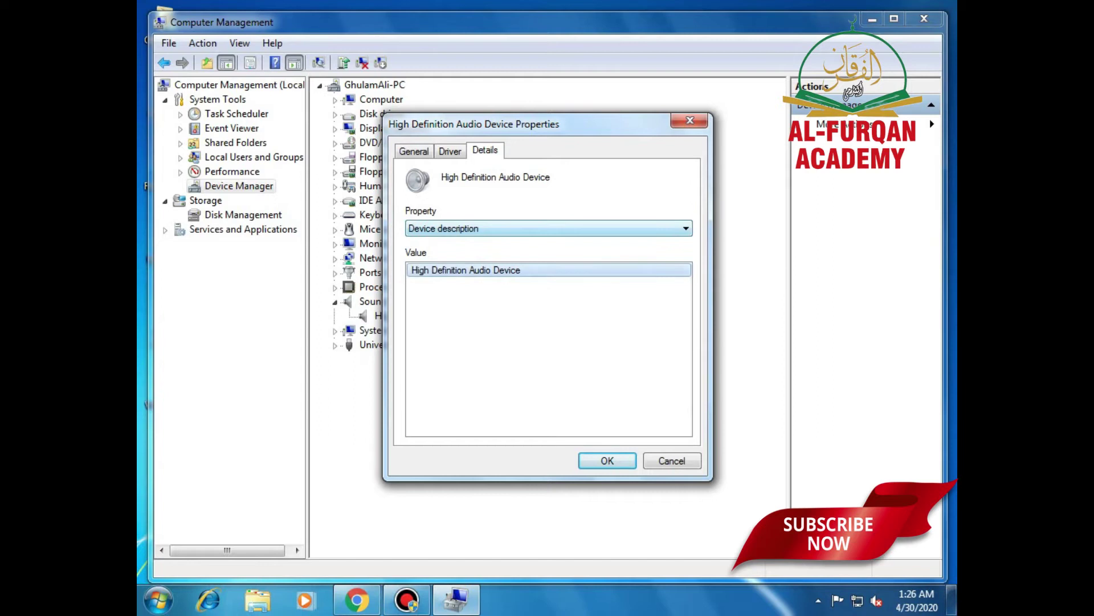
key("alt+Down")
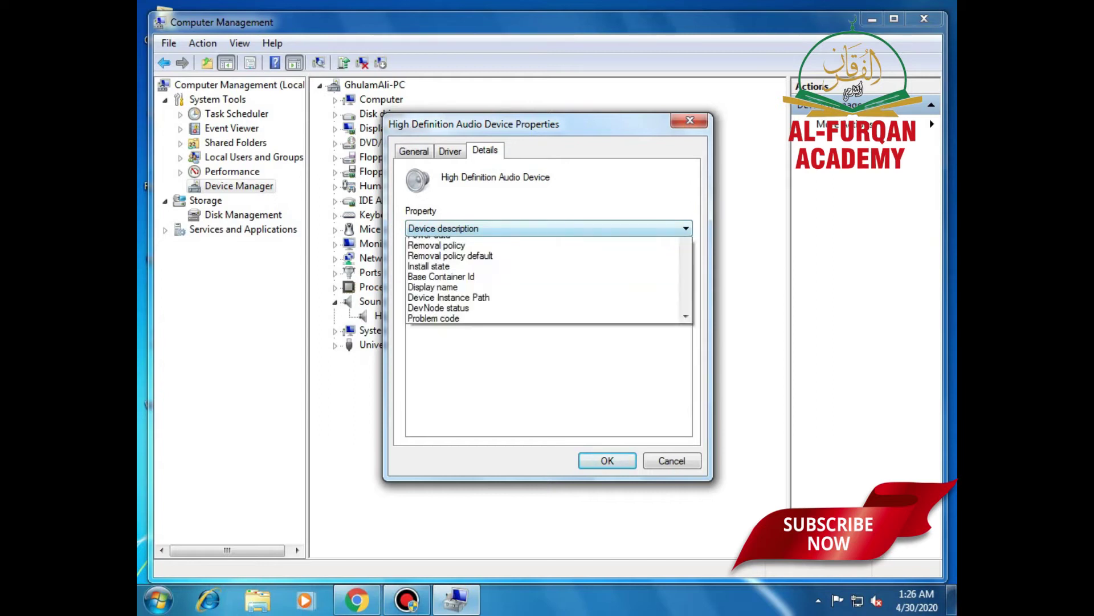
key("Down")
key("Return")
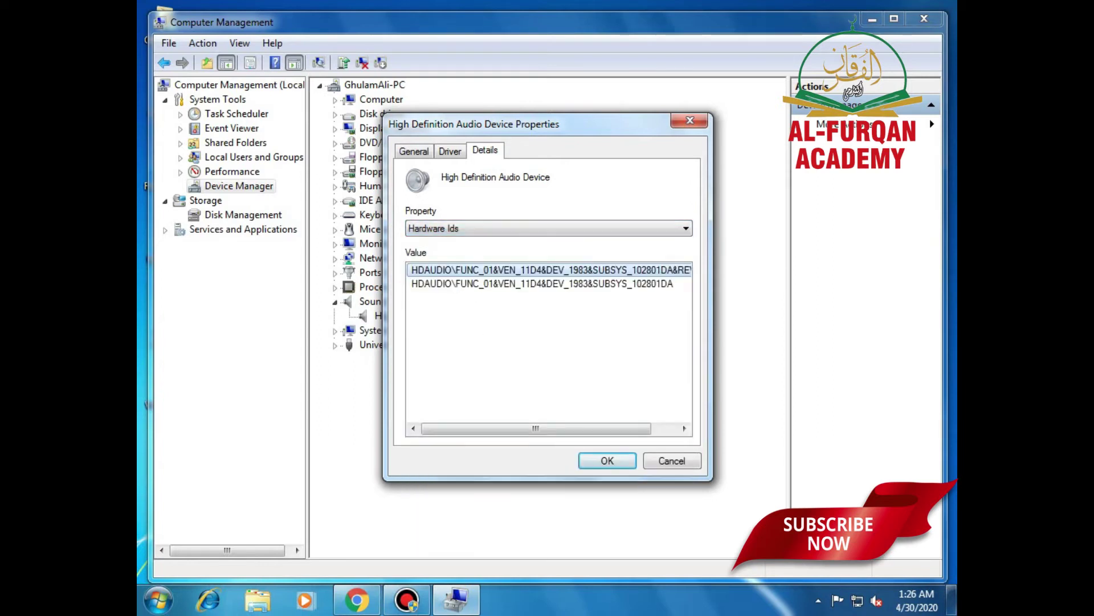
key("shift+F10")
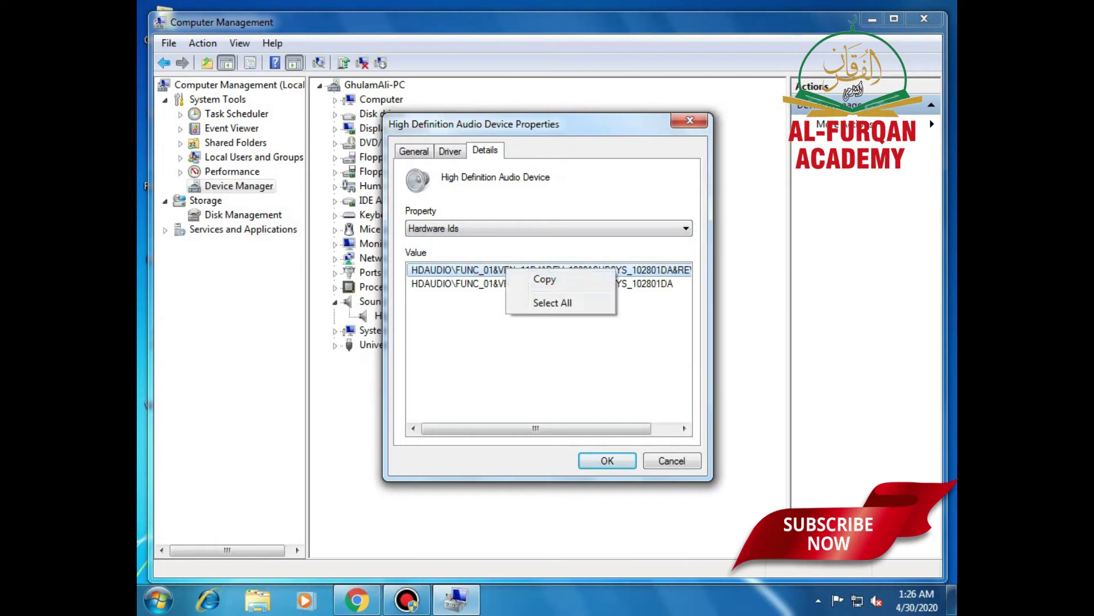
key("Return")
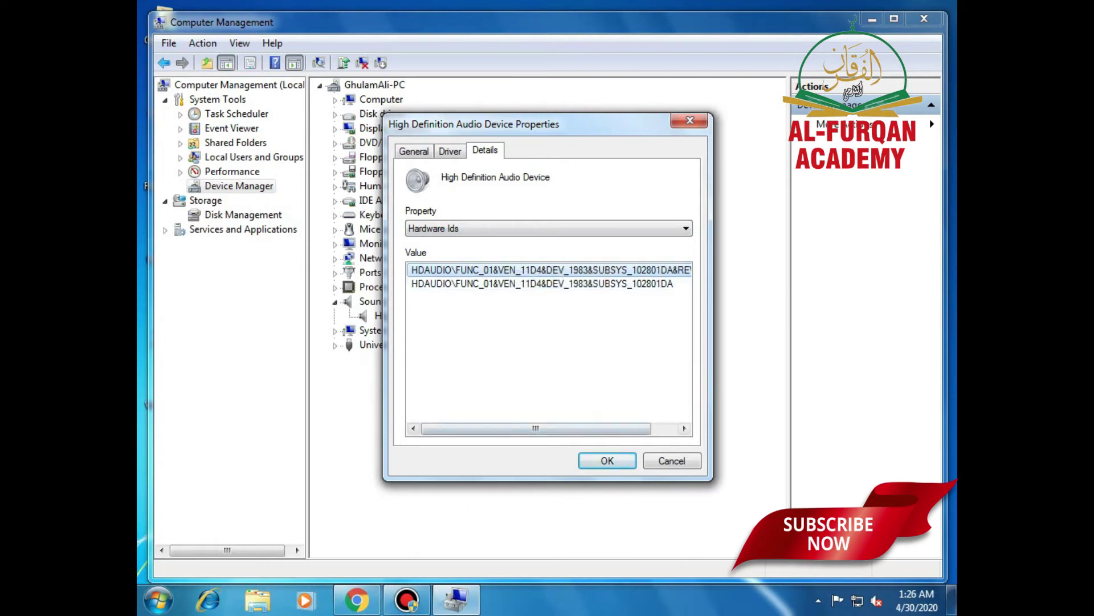
key("Escape")
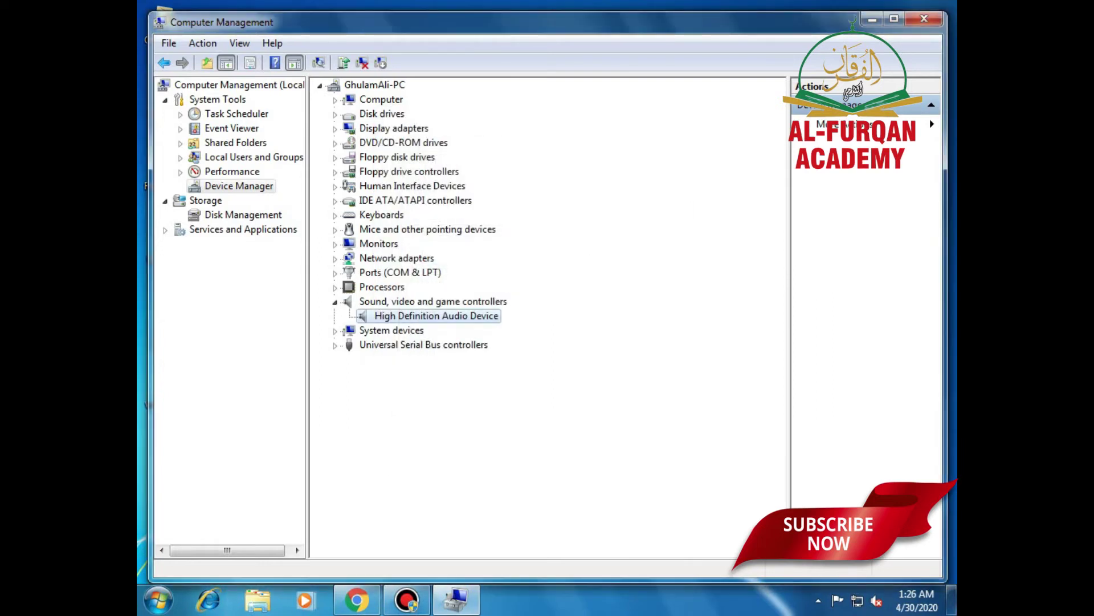
left_click(924, 18)
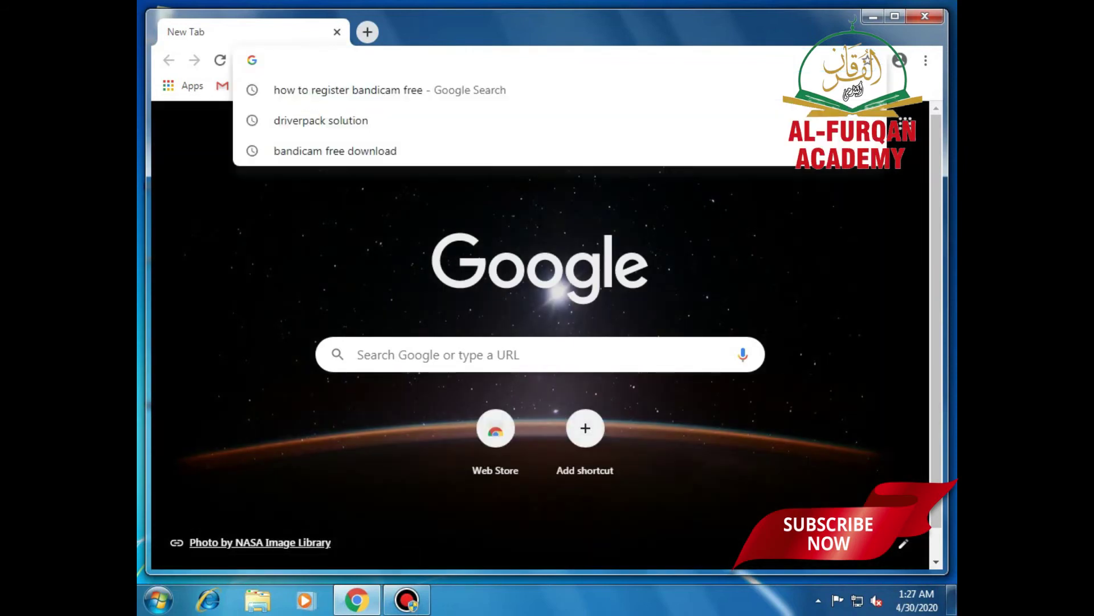
Search the web in Chrome for "driverpack solution" and open the Driver Search page of the drp.su site.
type("driverpack solution")
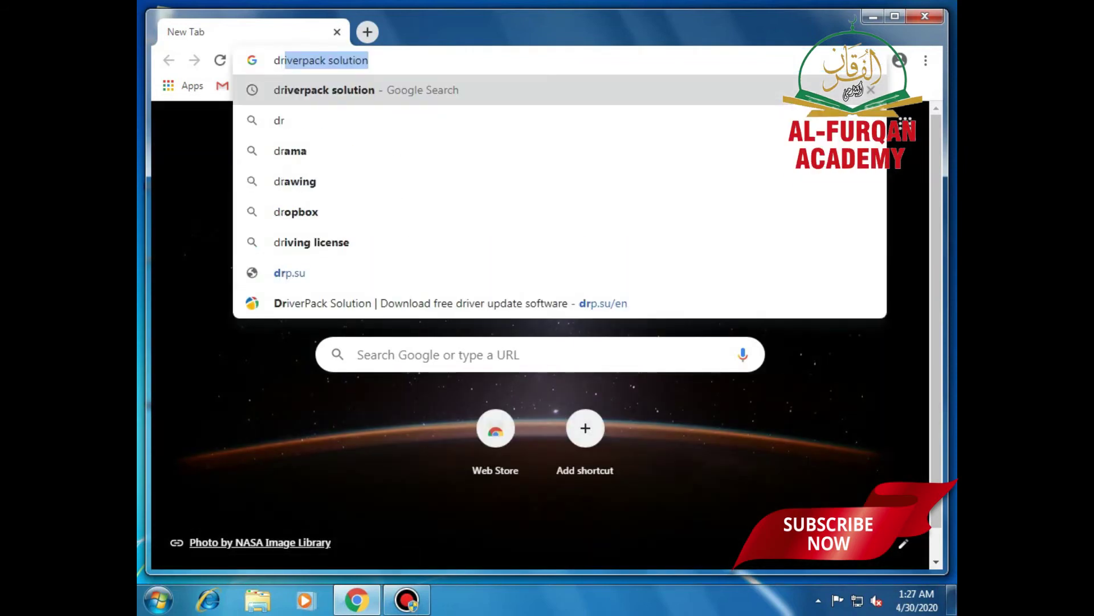
key("Return")
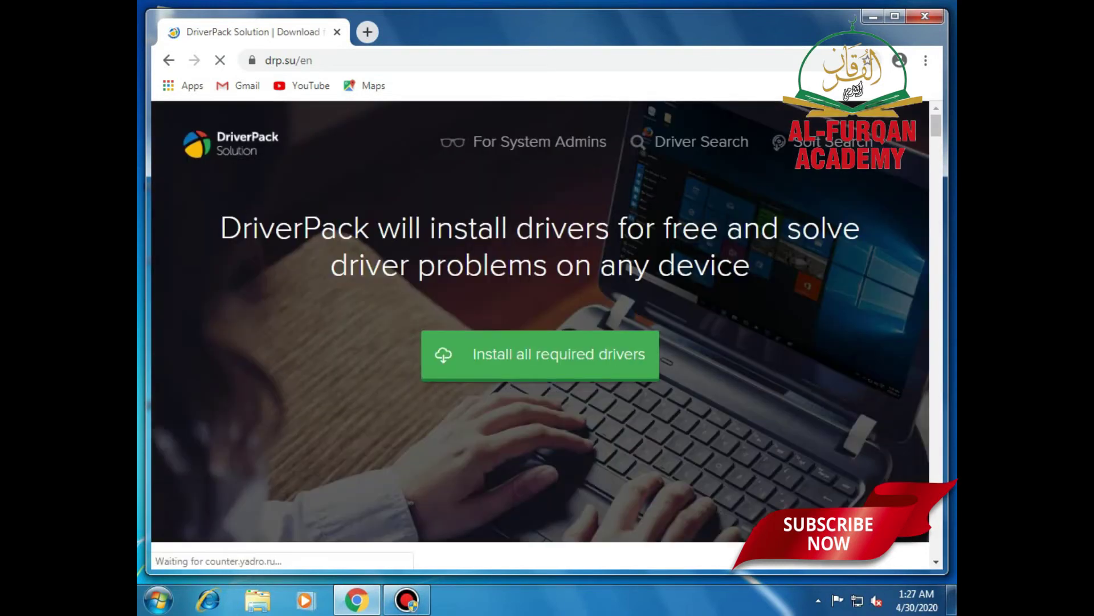
left_click(691, 141)
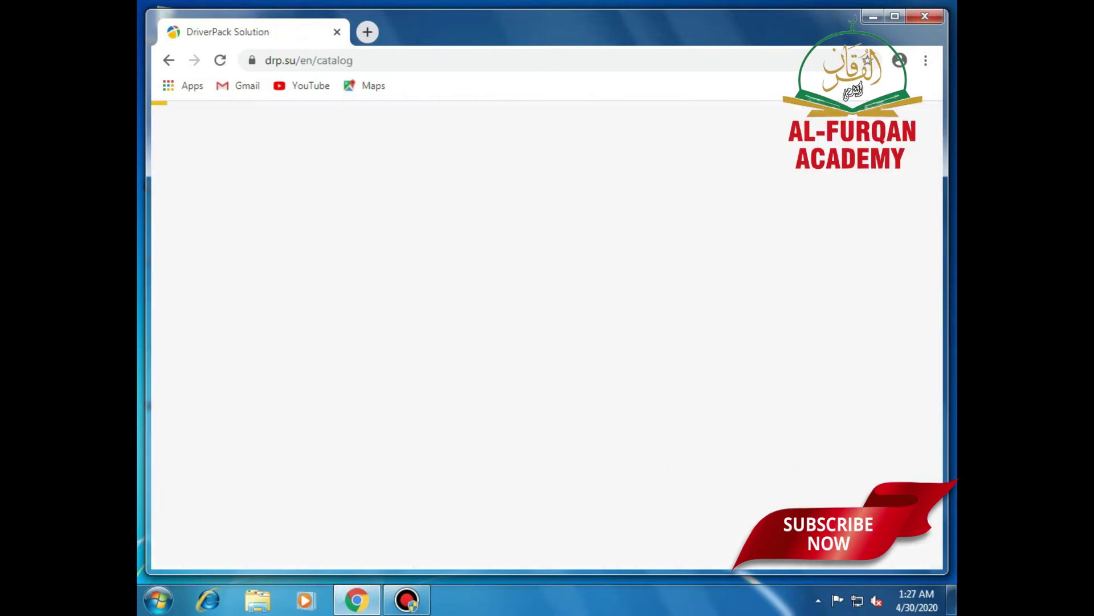
Search the DriverPack catalog for the audio driver using the copied hardware ID.
right_click(421, 346)
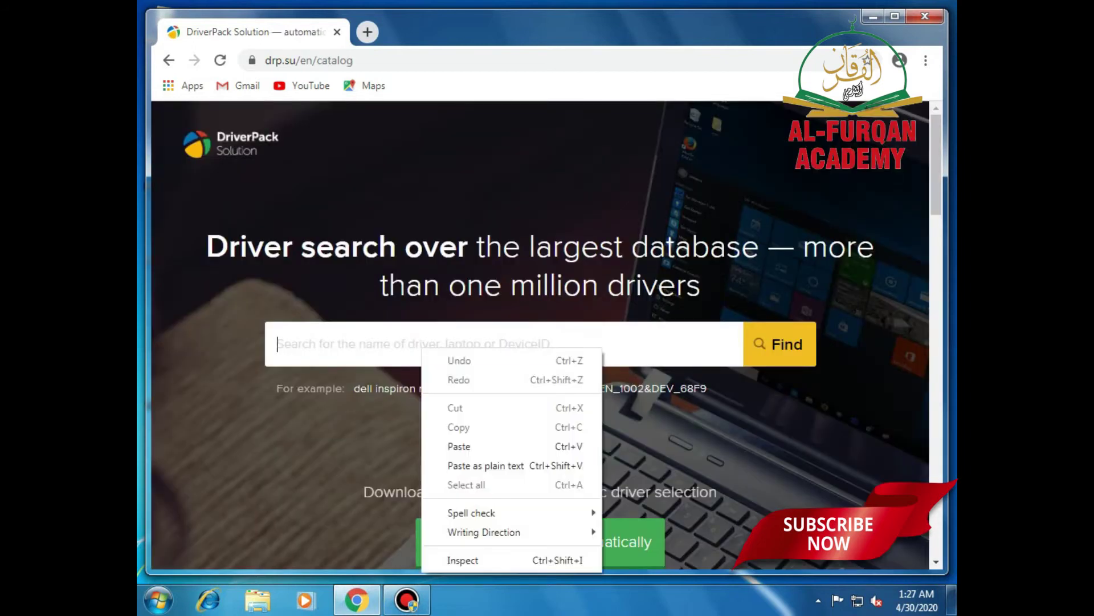
left_click(459, 447)
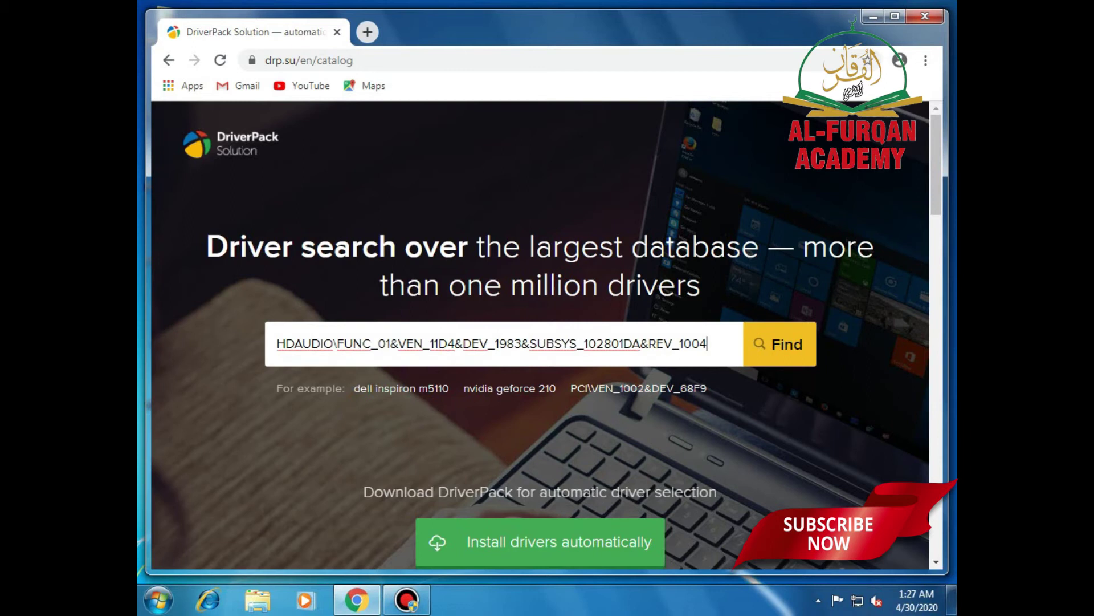
key("Return")
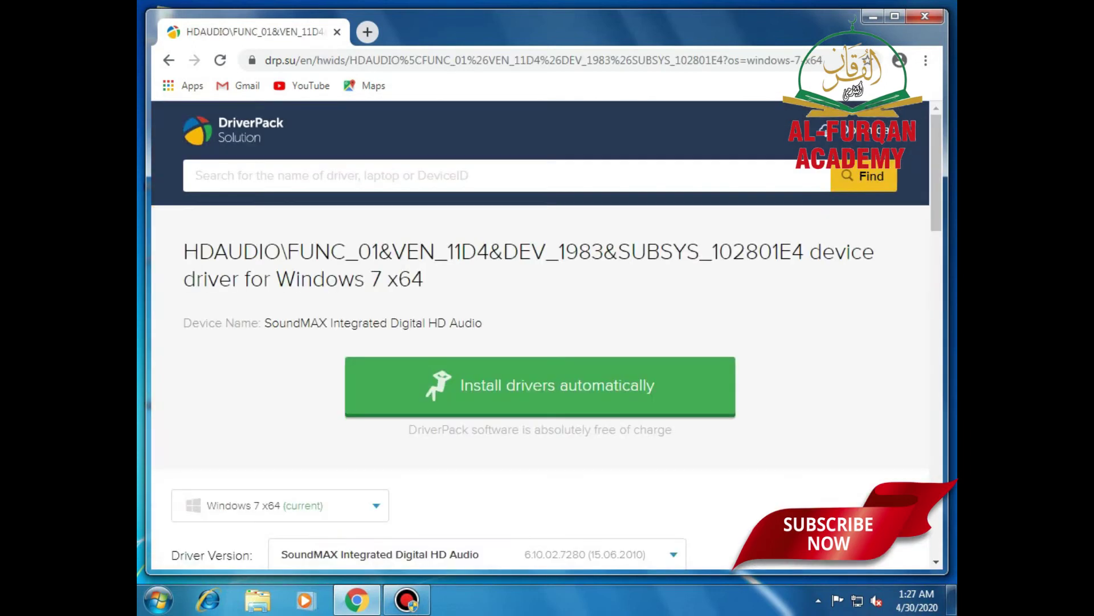
Start the driver download for the SoundMAX Integrated Digital HD Audio device and exit Chrome while it is still downloading.
scroll(540, 342, "down", 6)
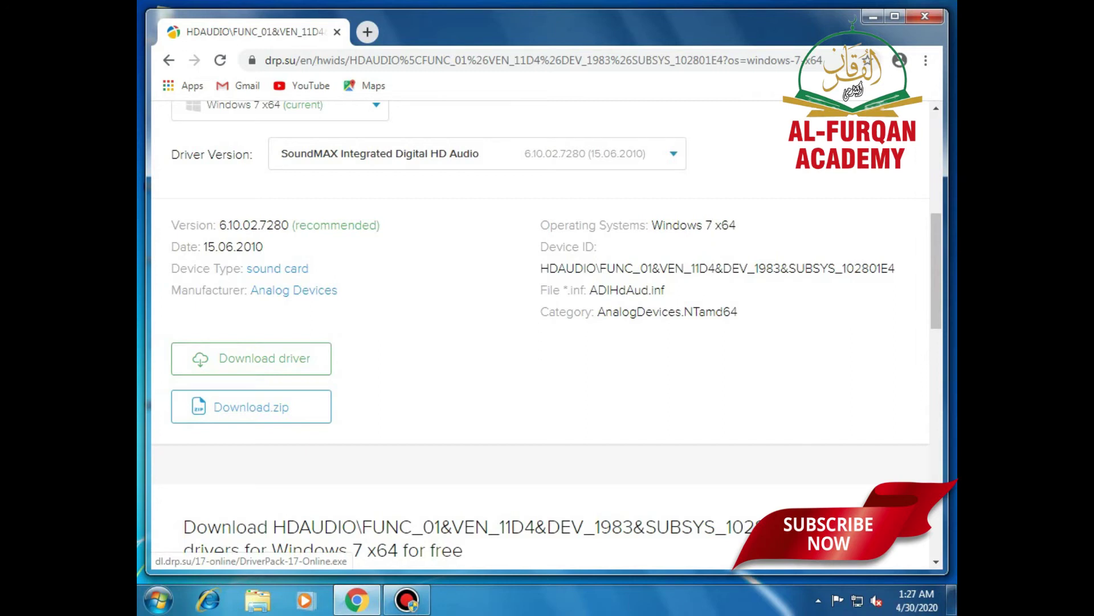
left_click(263, 359)
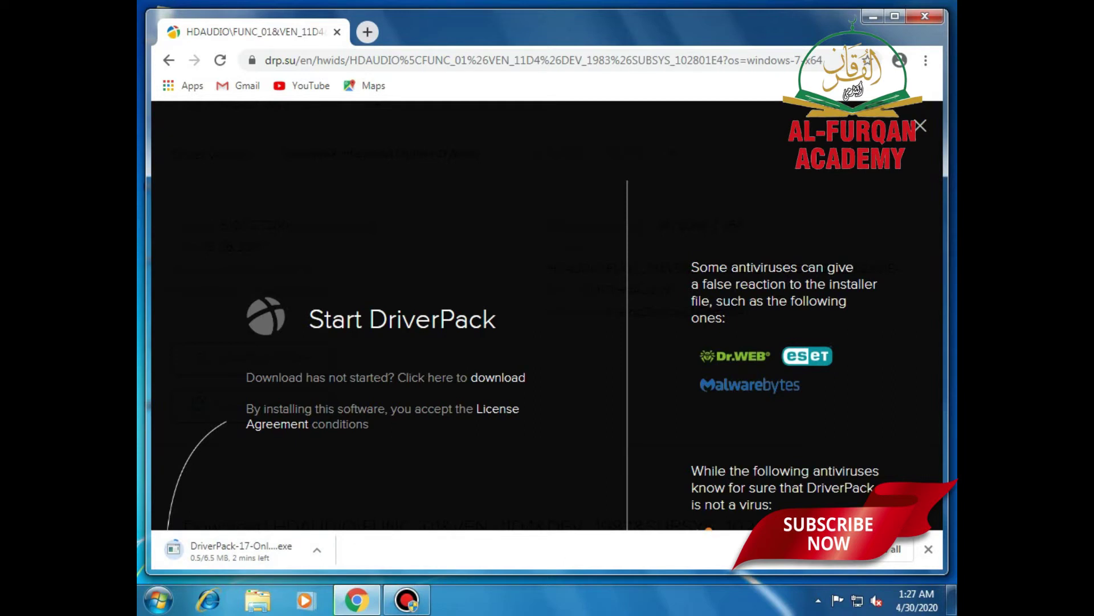
left_click(925, 15)
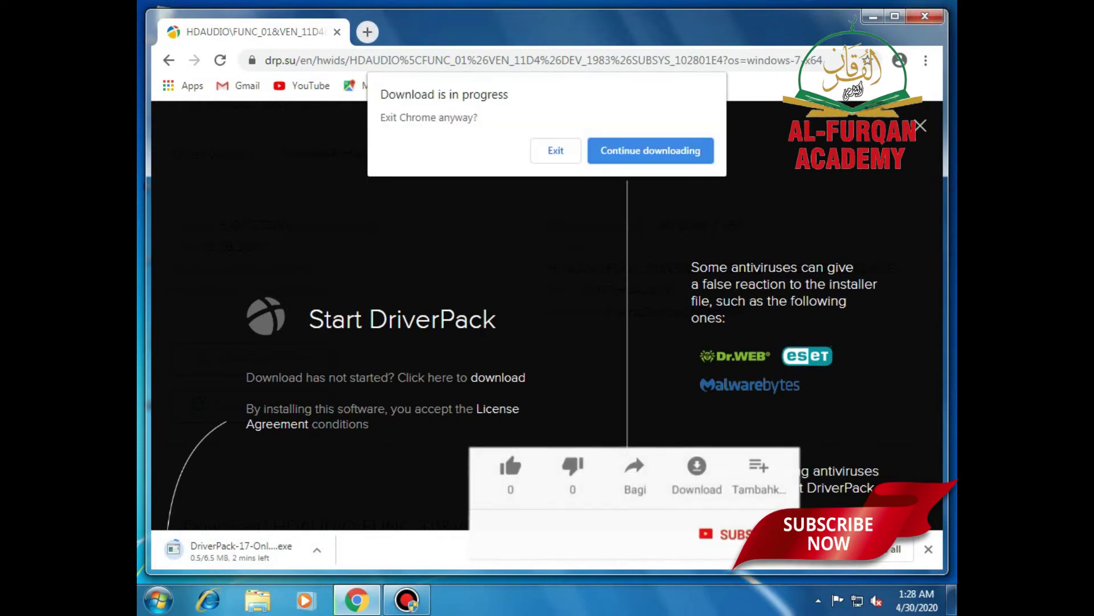
left_click(556, 150)
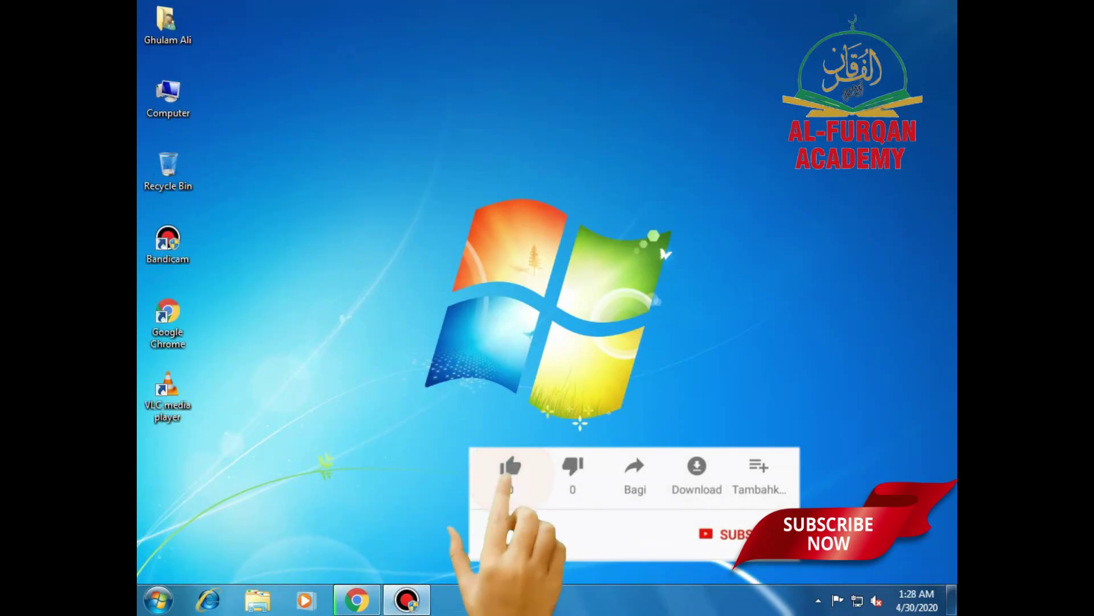
Open the Programs folder on the D: drive and run the saved DriverPack-17-Online application.
key("Return")
left_click(580, 118)
key("Return")
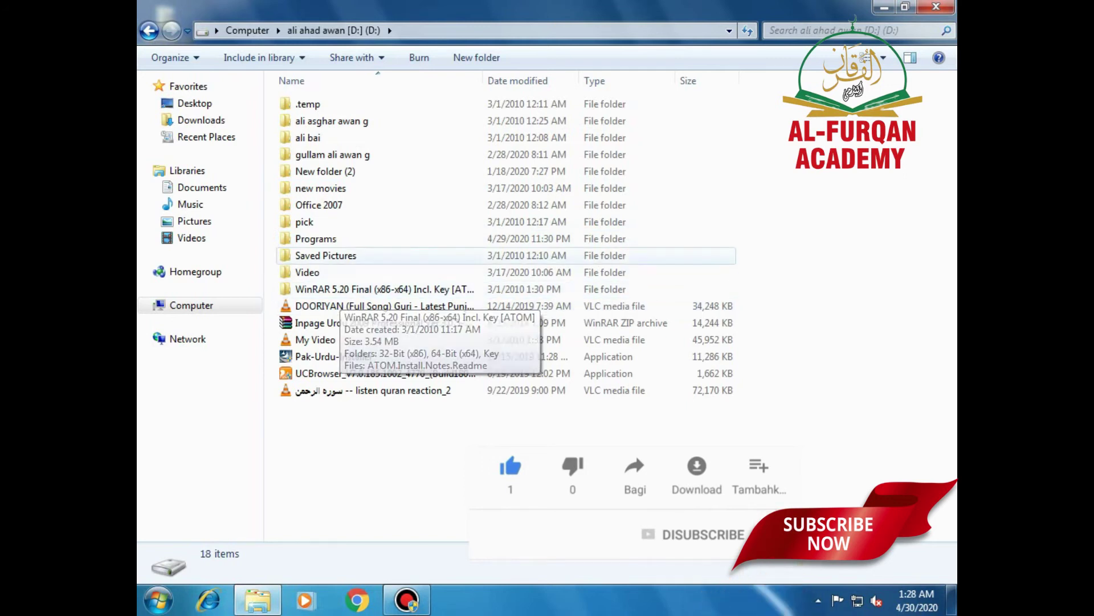
double_click(315, 239)
left_click(335, 238)
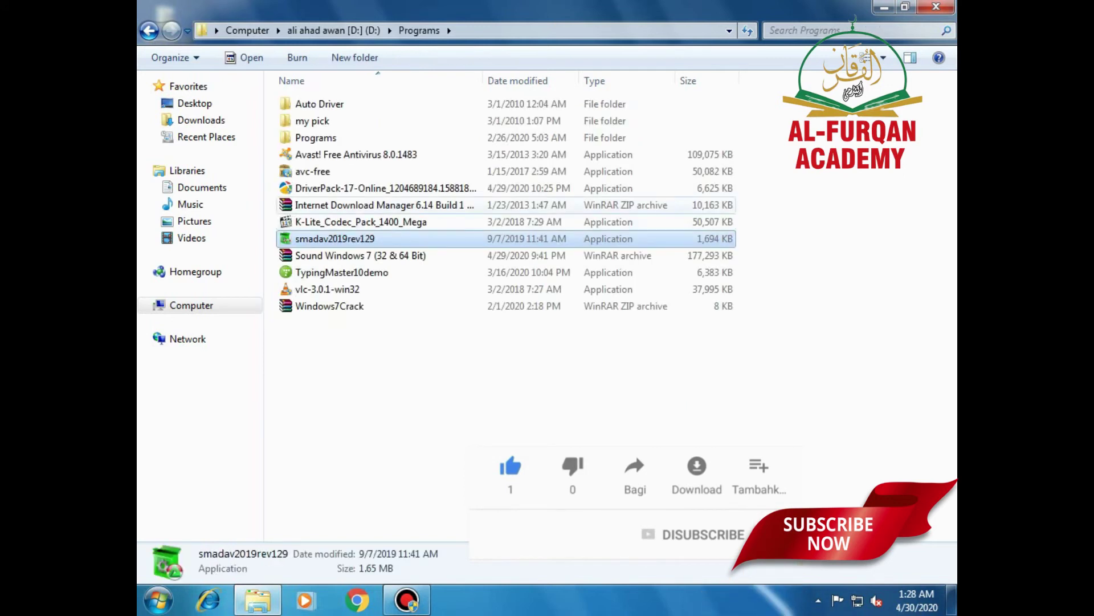
left_click(364, 188)
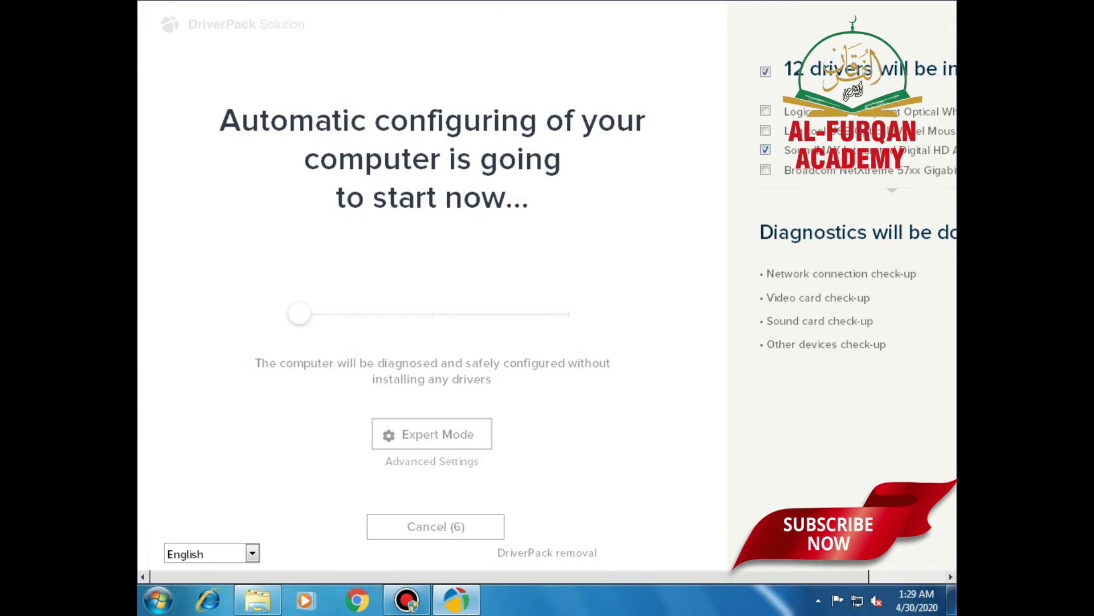
Check DriverPack's driver selection and installation items, and dismiss the Windows color scheme prompt without changing the scheme.
left_click_drag(502, 577, 577, 576)
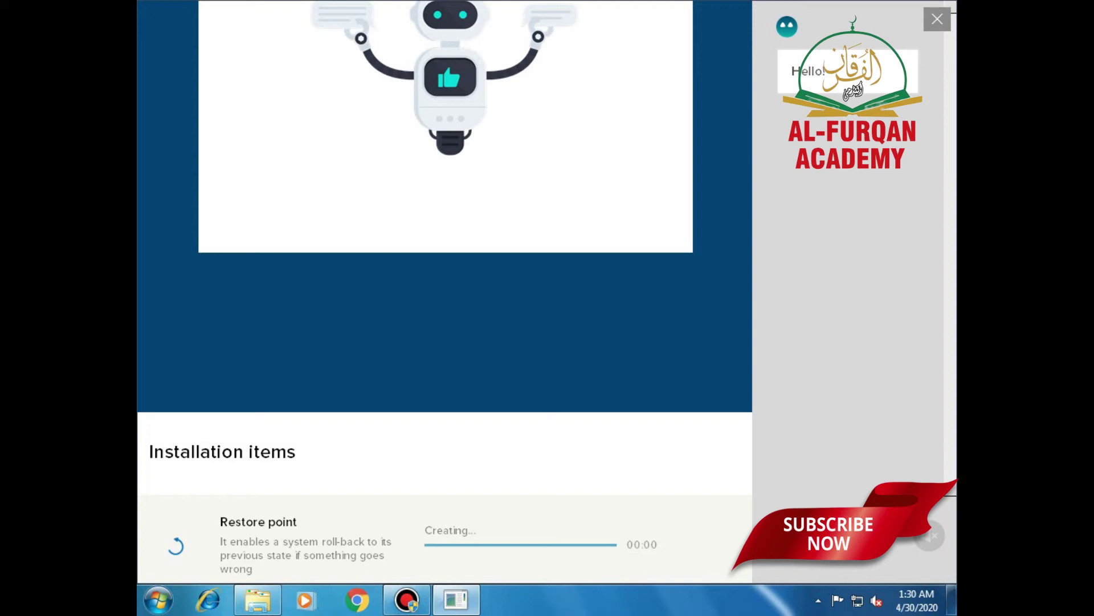
scroll(444, 285, "up", 5)
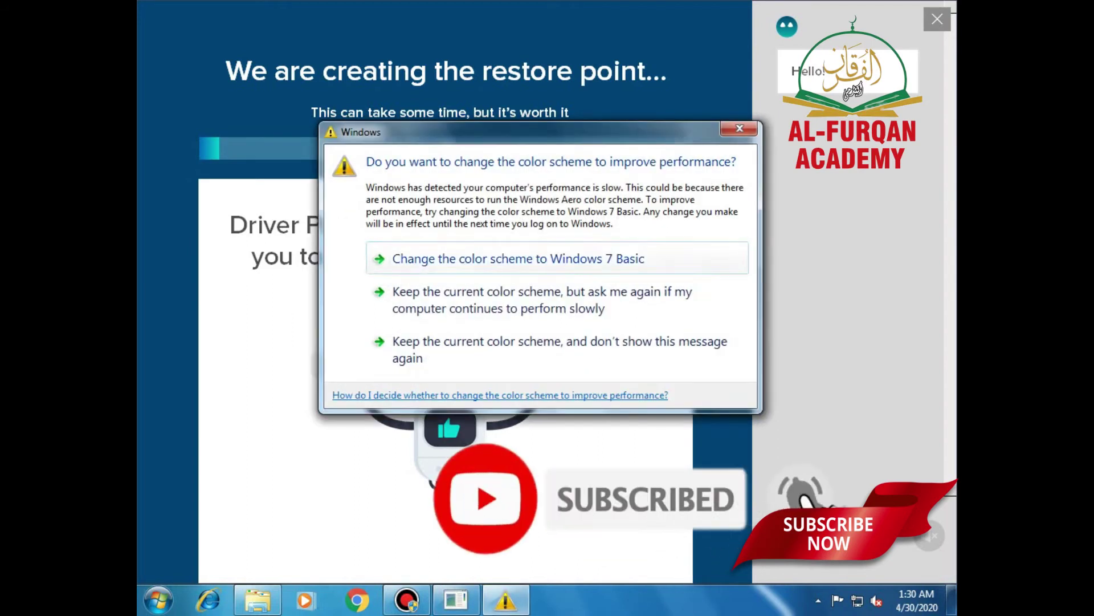
key("Escape")
key("super+d")
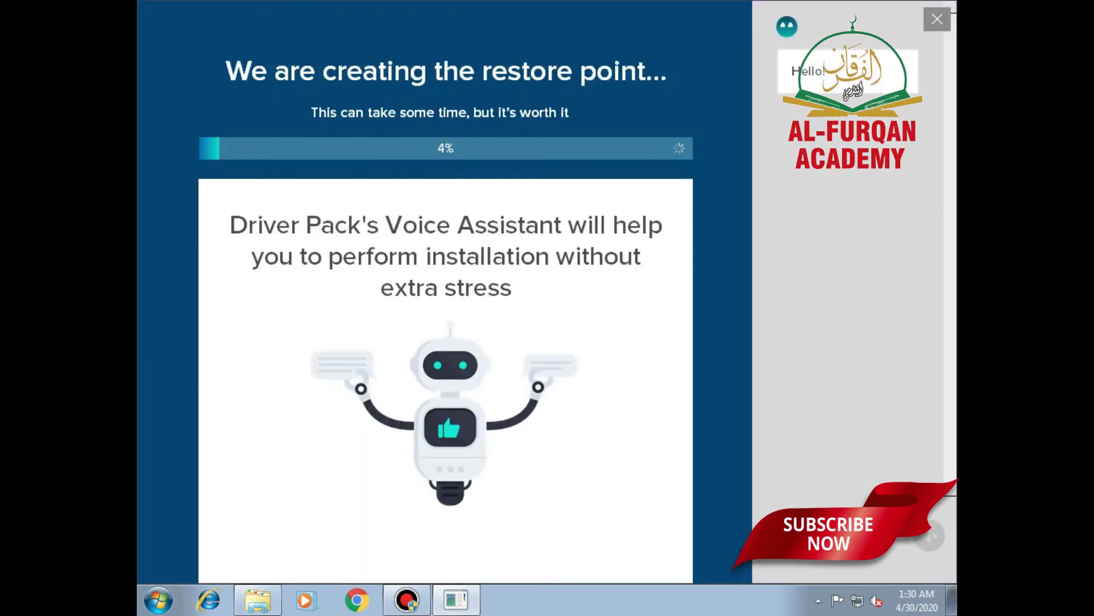
scroll(445, 285, "down", 5)
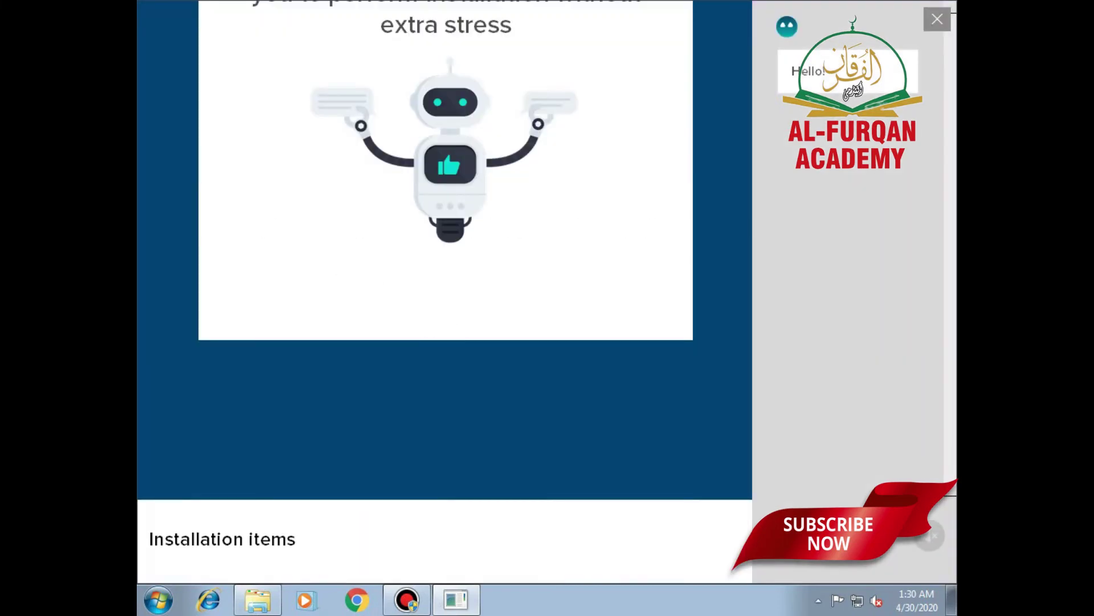